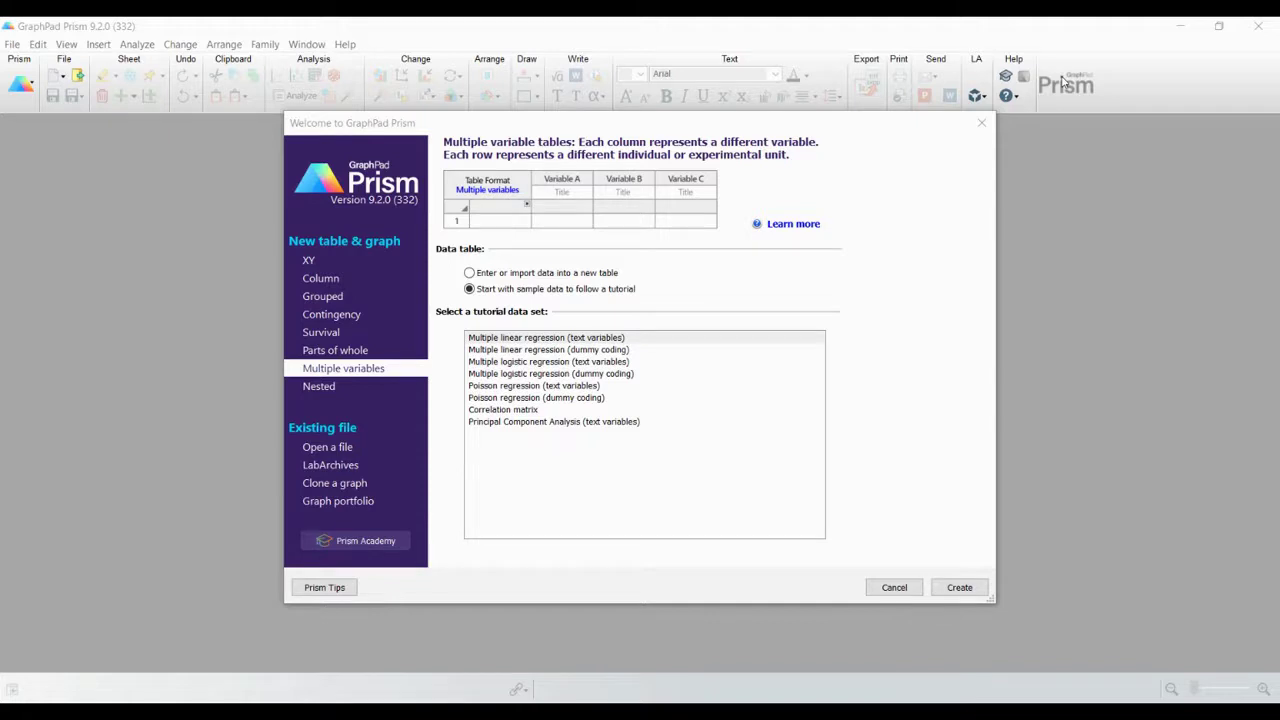
- Create a multiple variables table from the "Multiple logistic regression (text variables)" tutorial data set
left_click(509, 362)
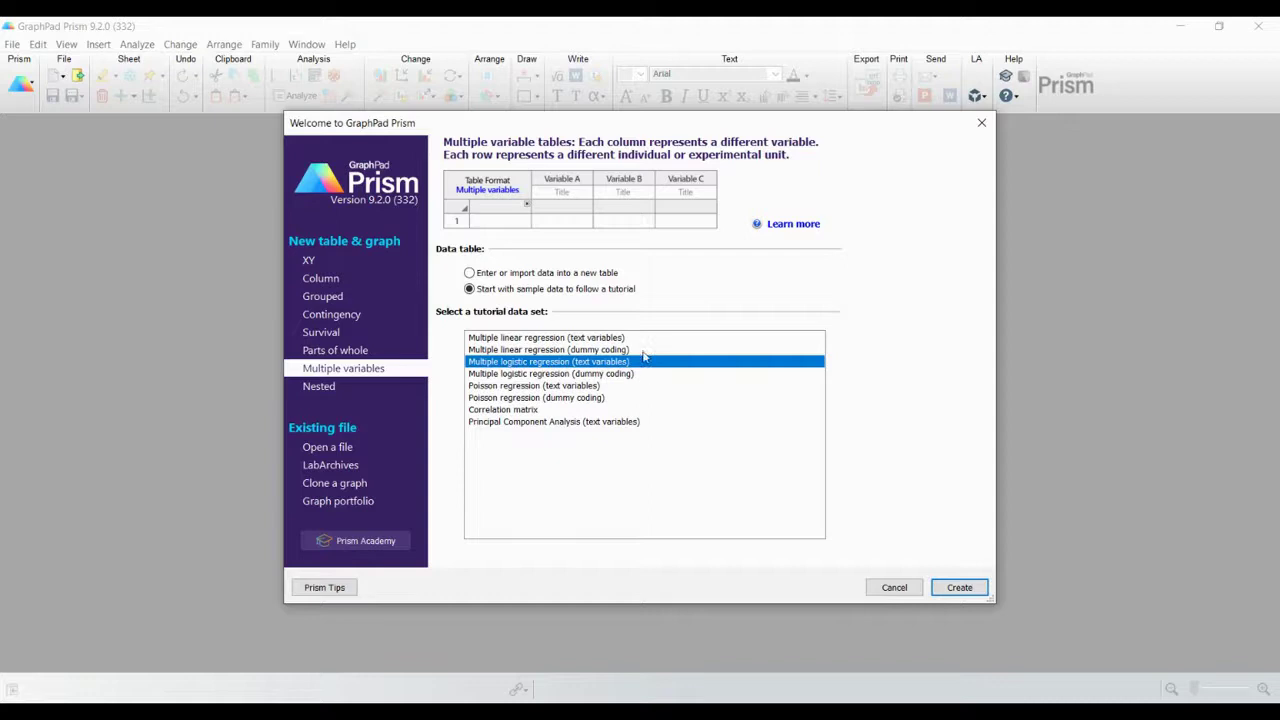
left_click(959, 588)
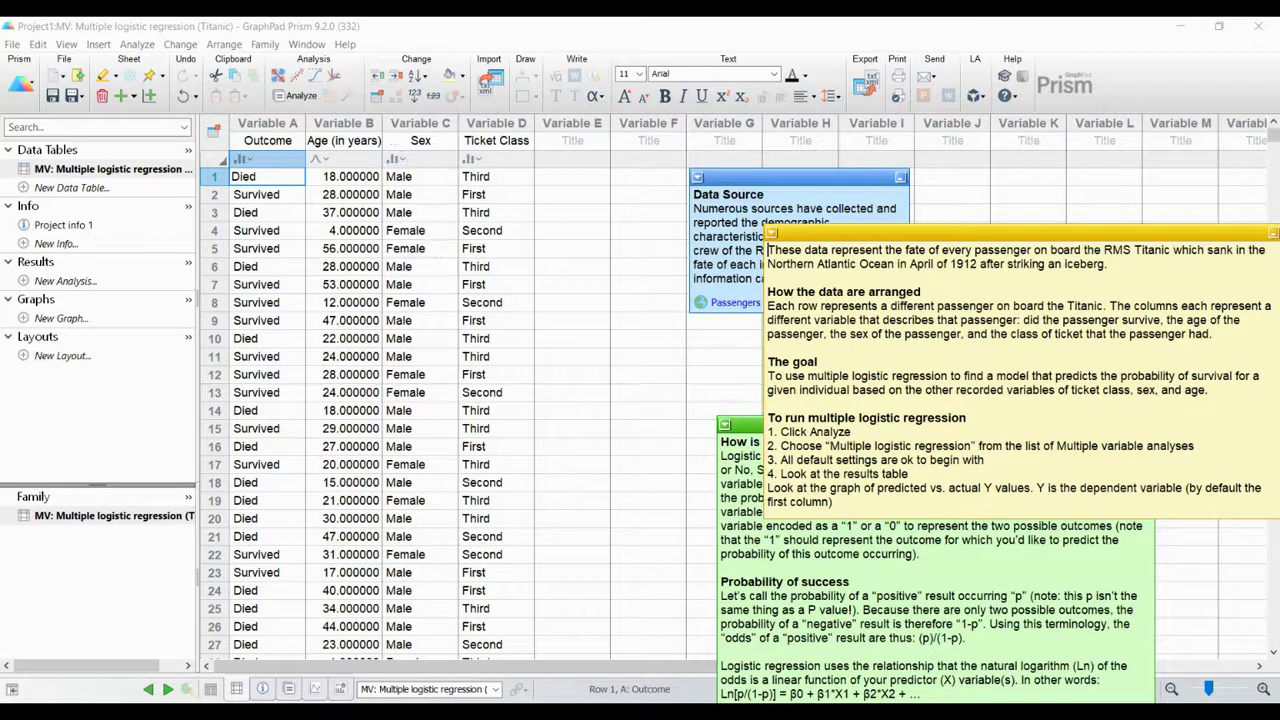
- Examine the Data Source note and the Outcome, Age (in years), Sex and Ticket Class columns of the Titanic table
left_click(694, 194)
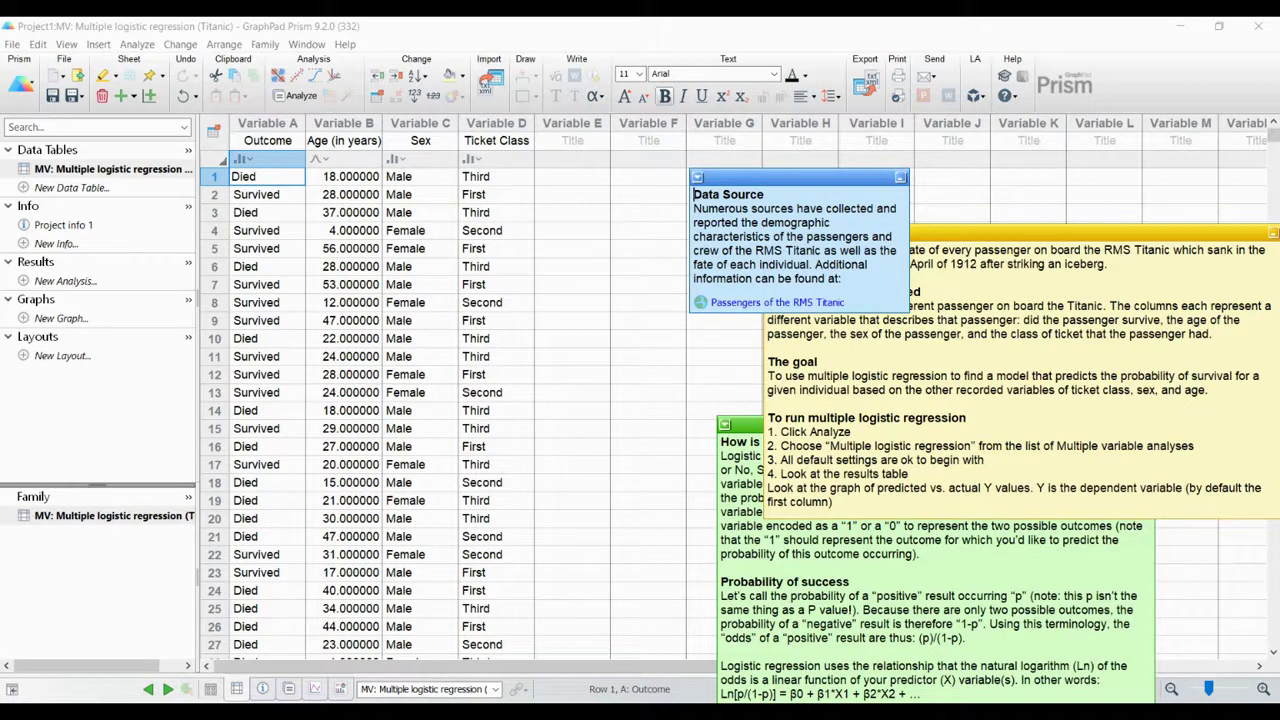
left_click(702, 222)
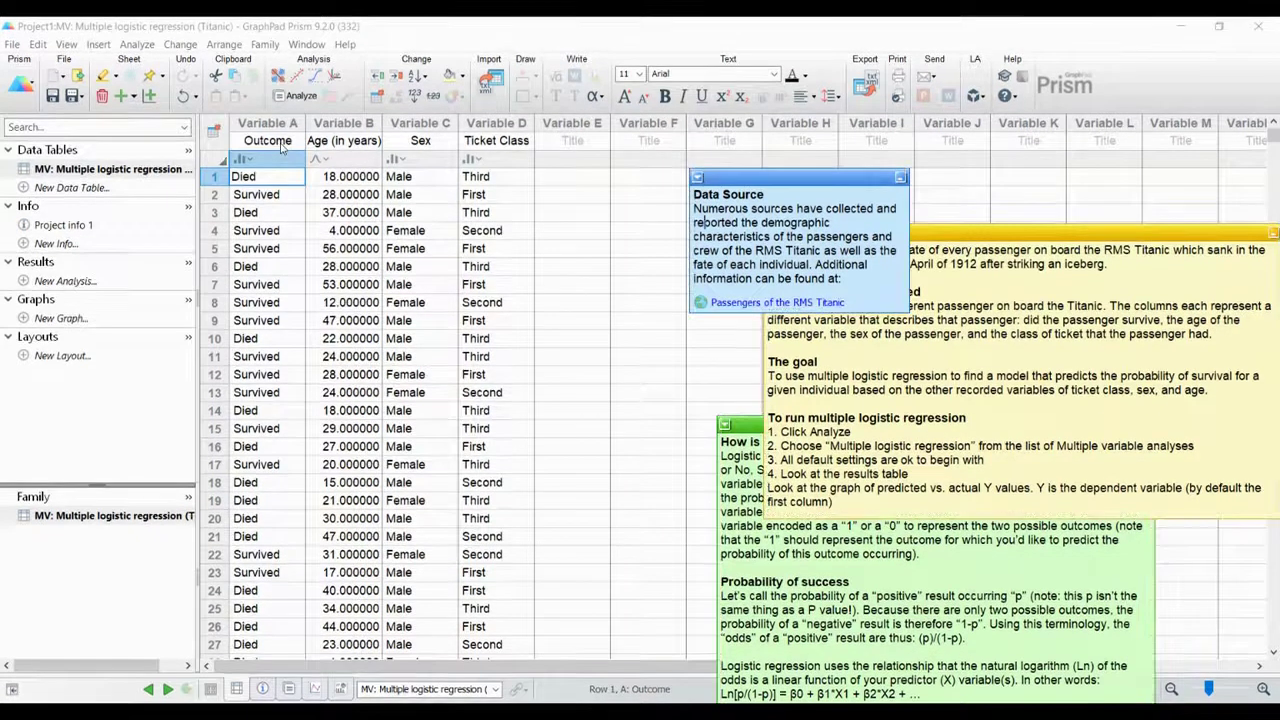
double_click(268, 140)
key("Tab")
key("Tab")
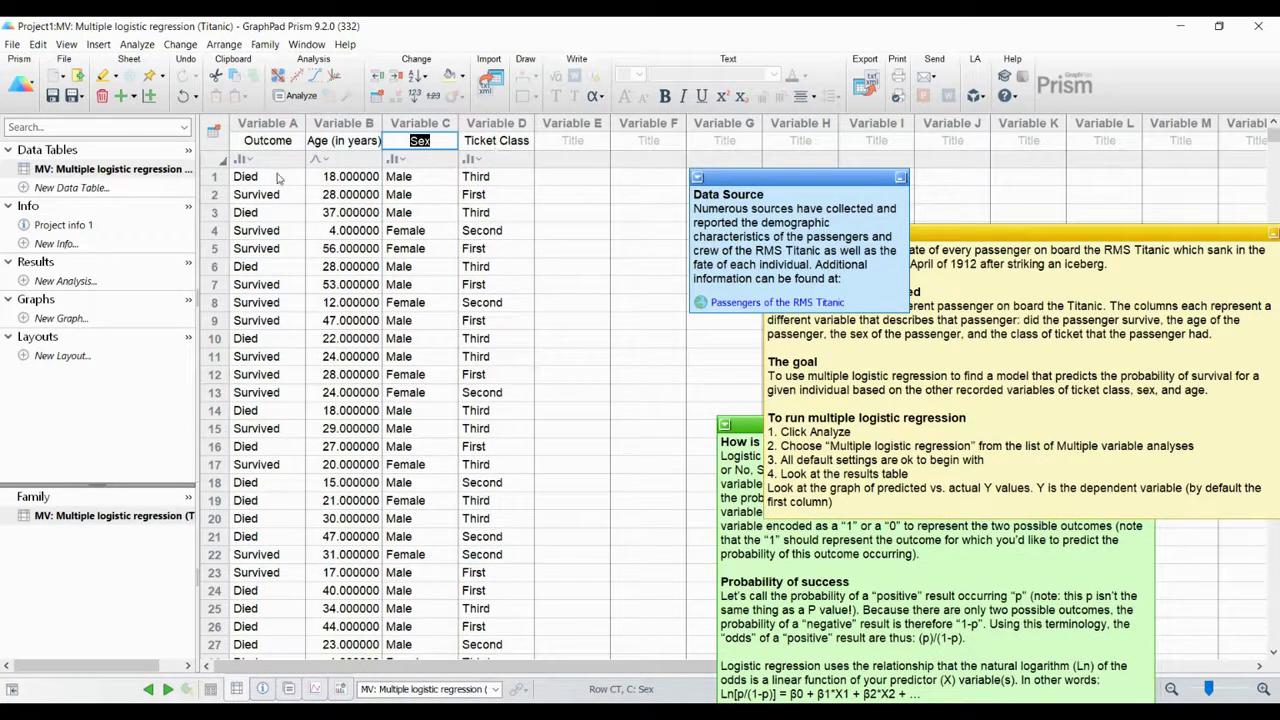
key("F2")
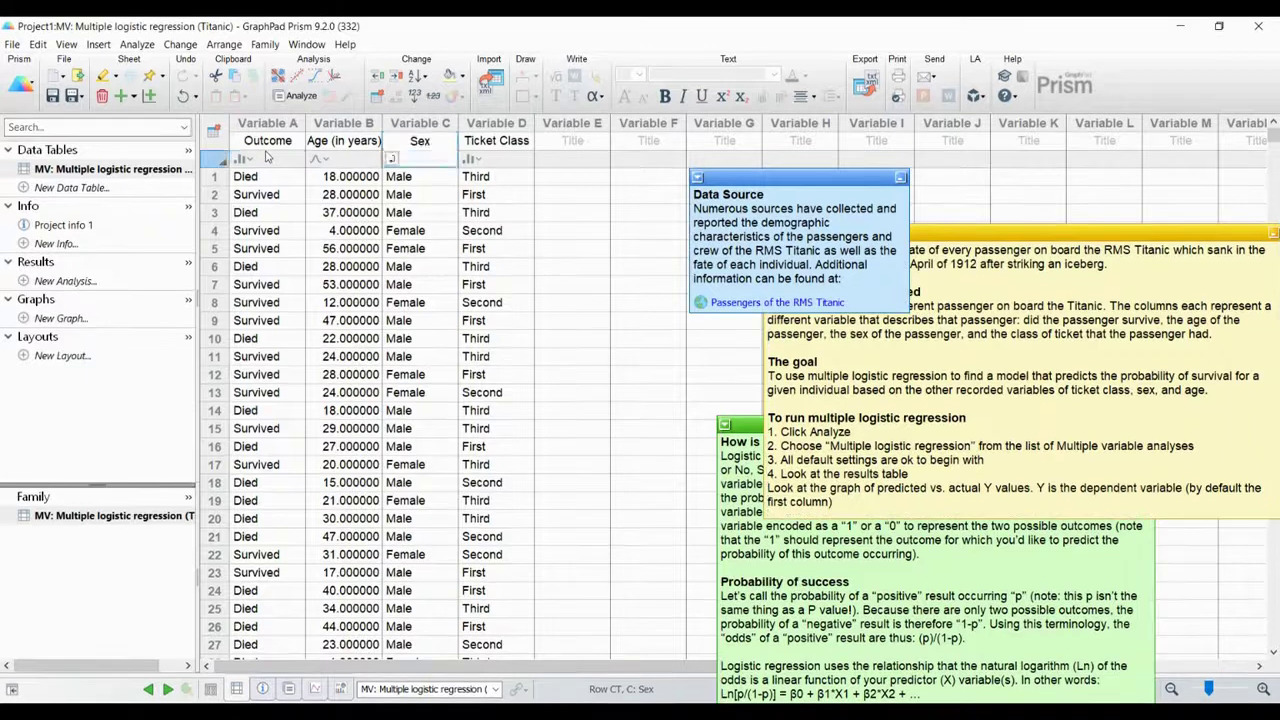
left_click(250, 162)
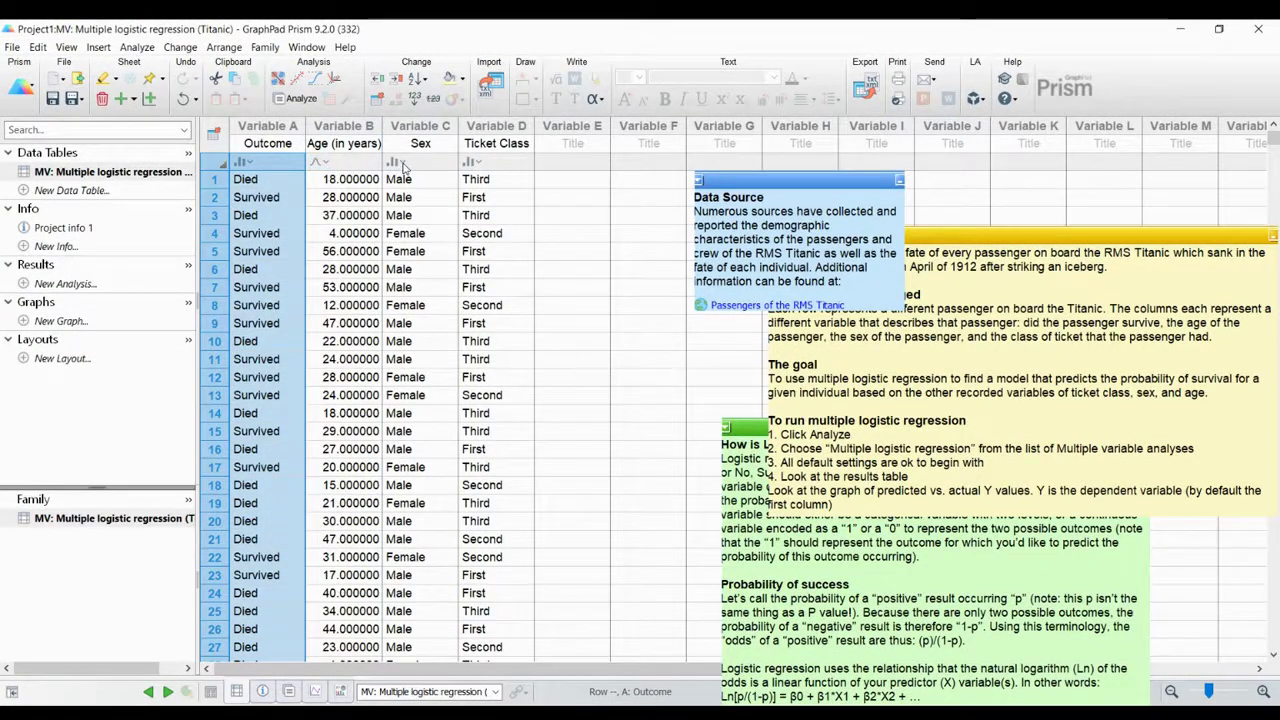
left_click(357, 161)
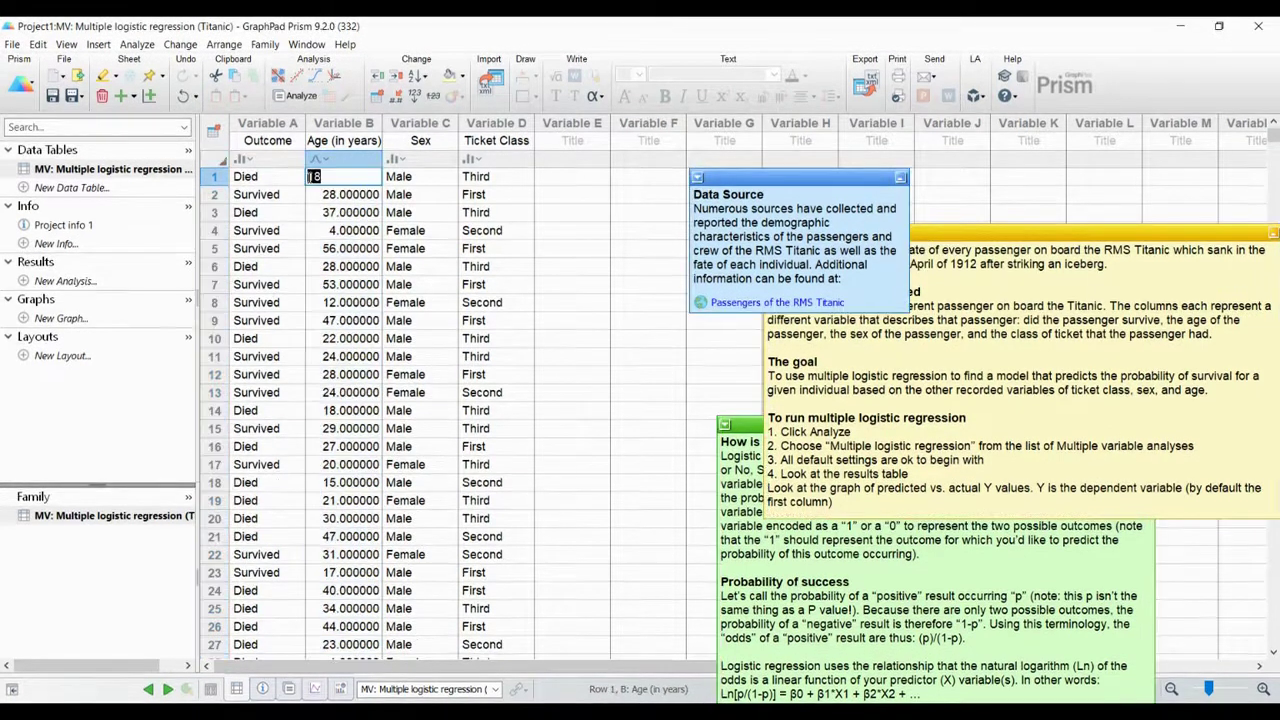
left_click(314, 178)
key("Escape")
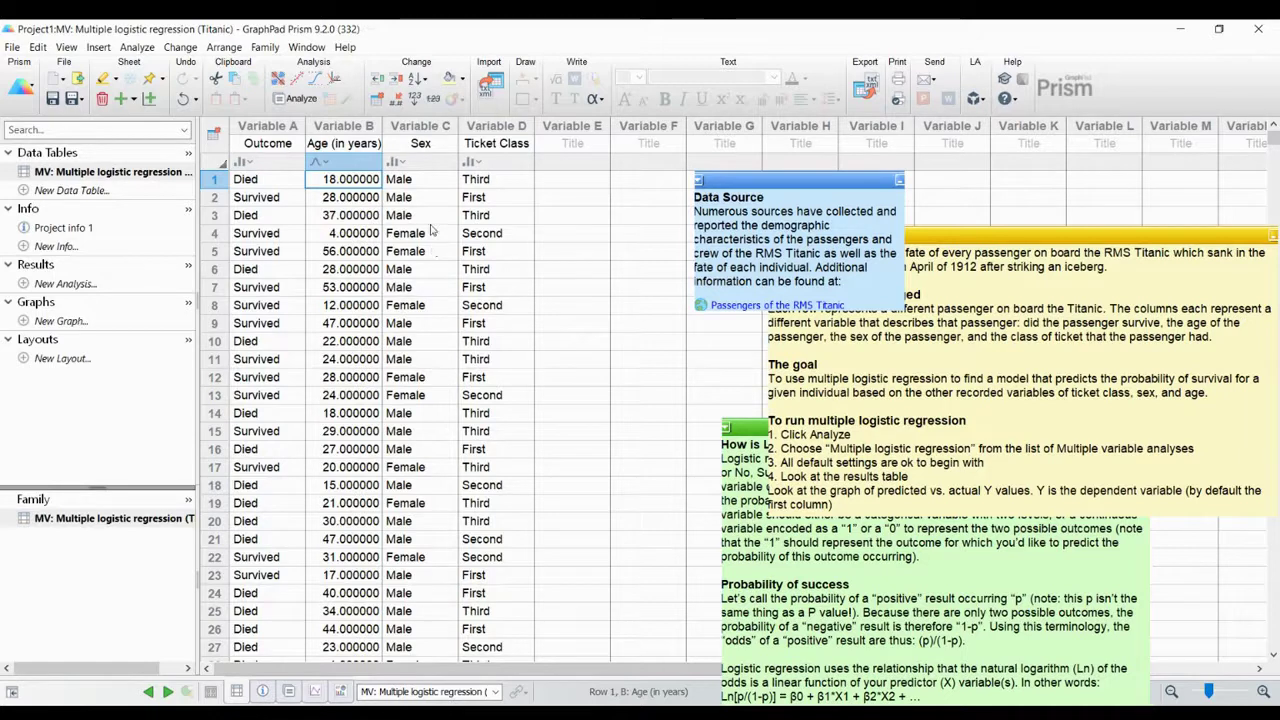
key("F2")
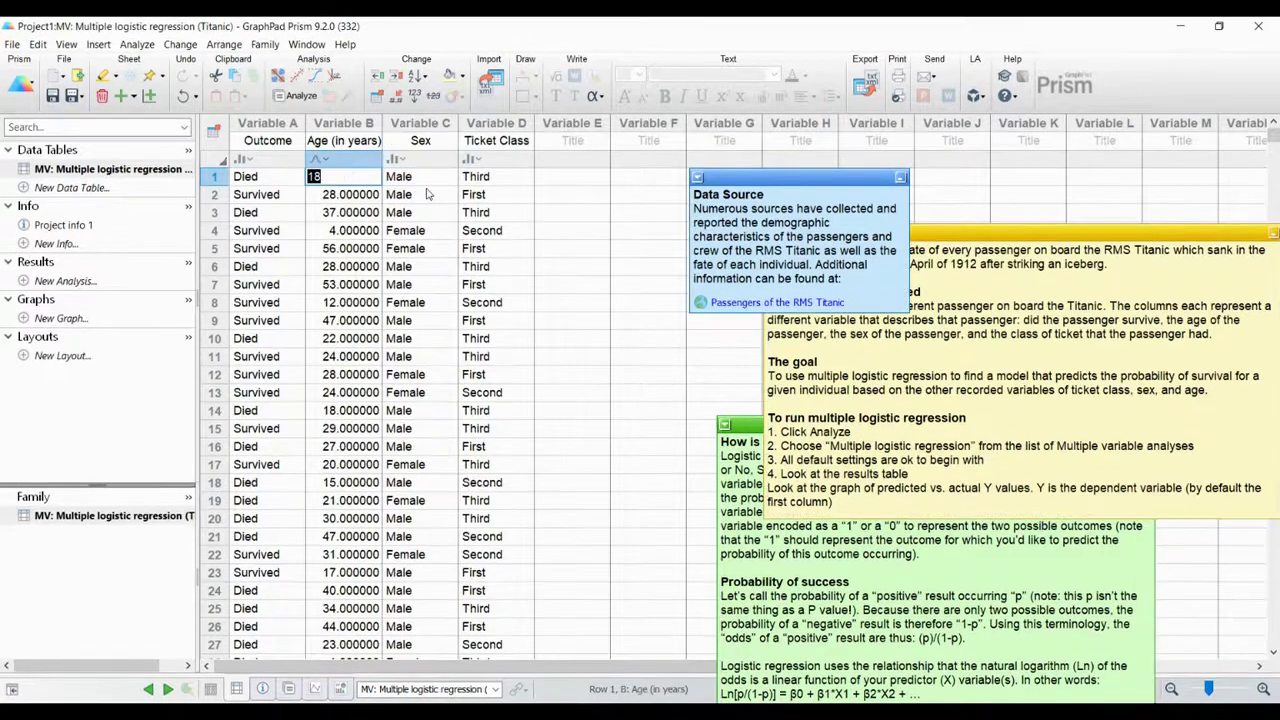
key("Tab")
key("Tab")
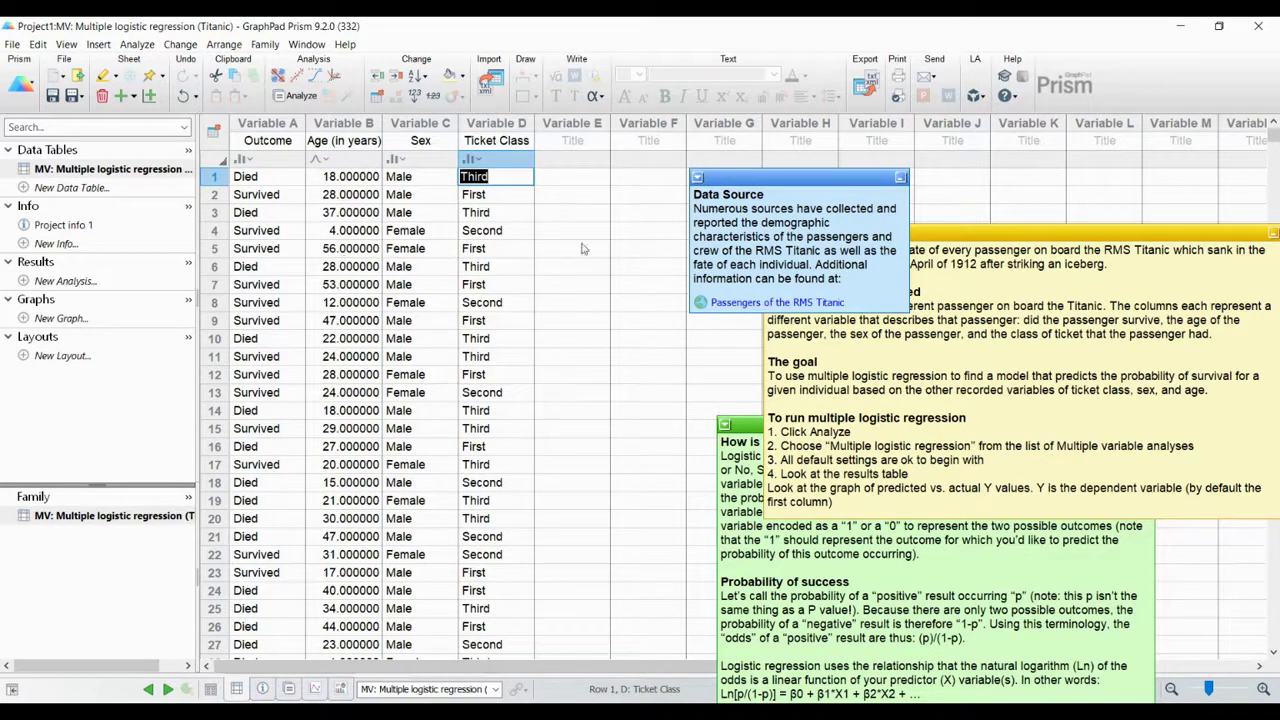
- Read the yellow tutorial note and the green logistic regression note, and examine the Died and Survived entries in the Outcome column
left_click(912, 266)
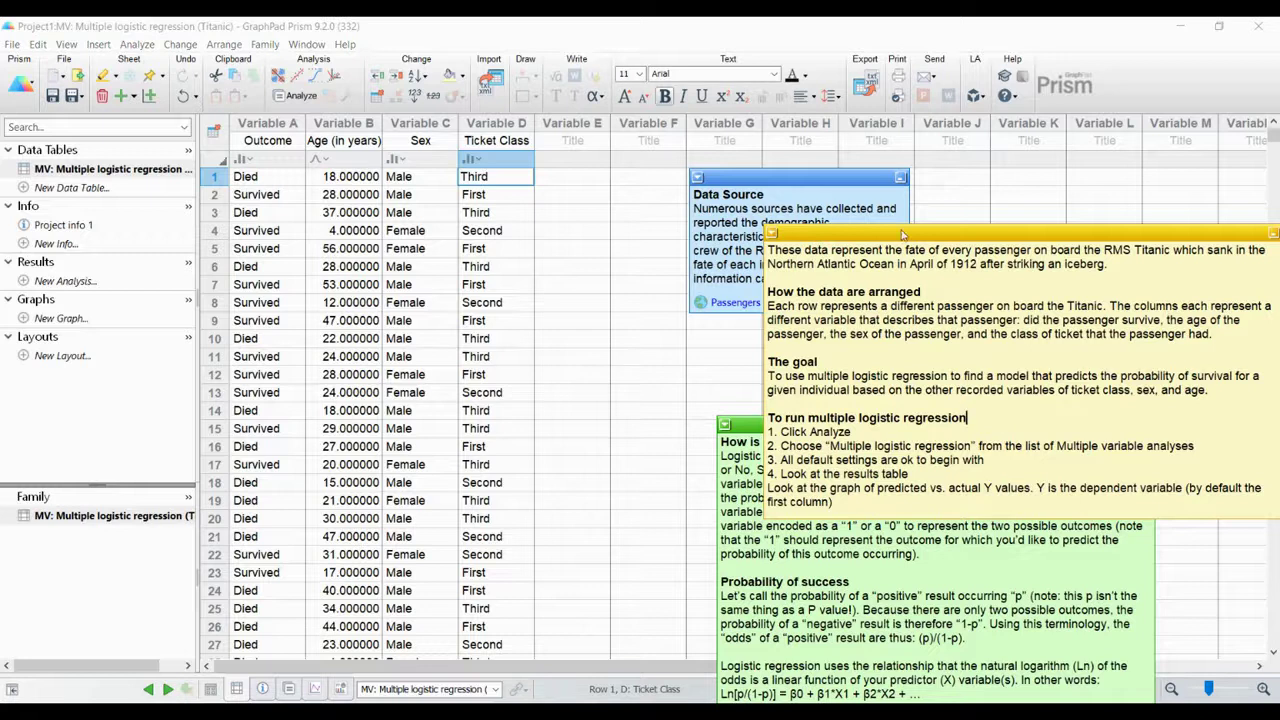
left_click_drag(903, 240, 839, 234)
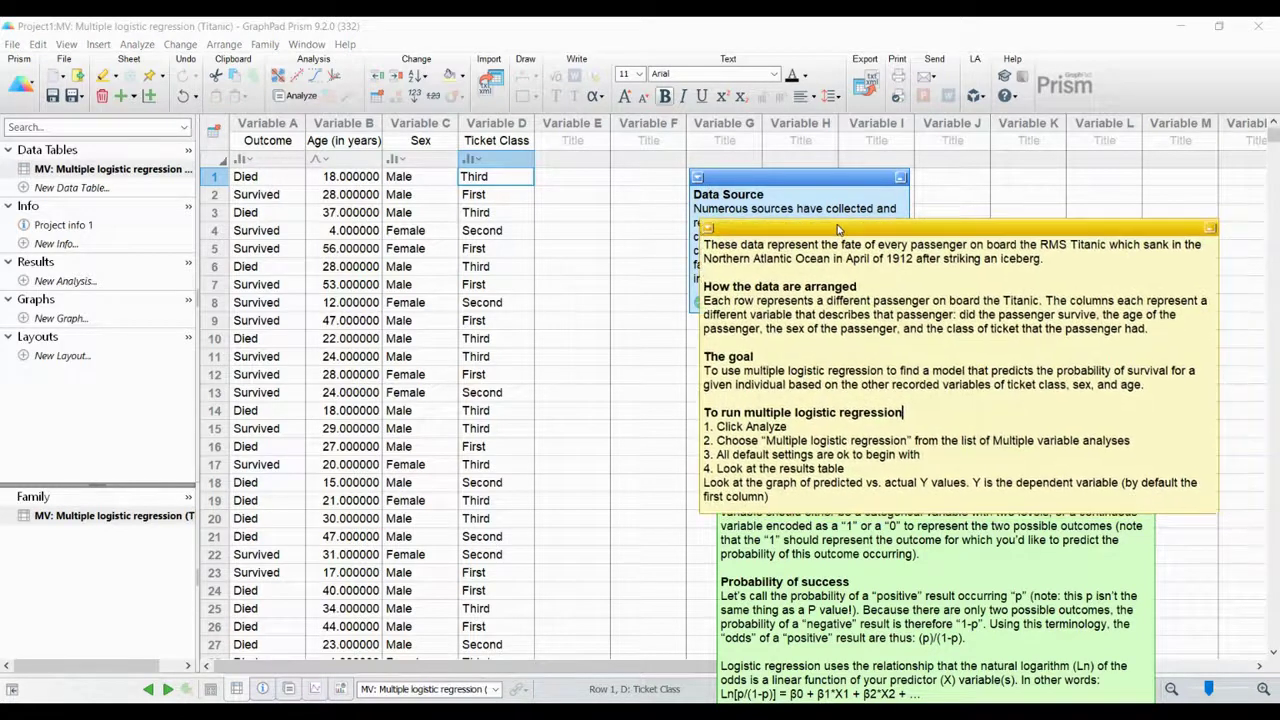
left_click(846, 567)
left_click_drag(859, 431, 866, 378)
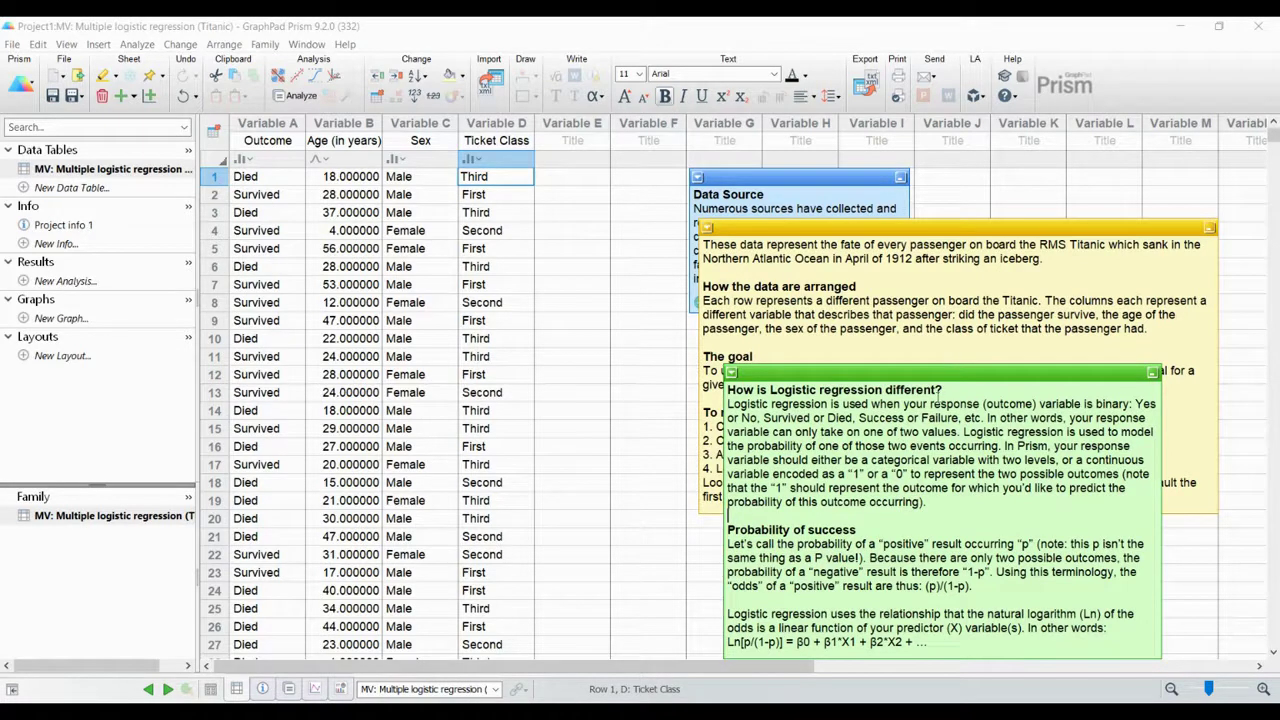
left_click_drag(939, 397, 907, 286)
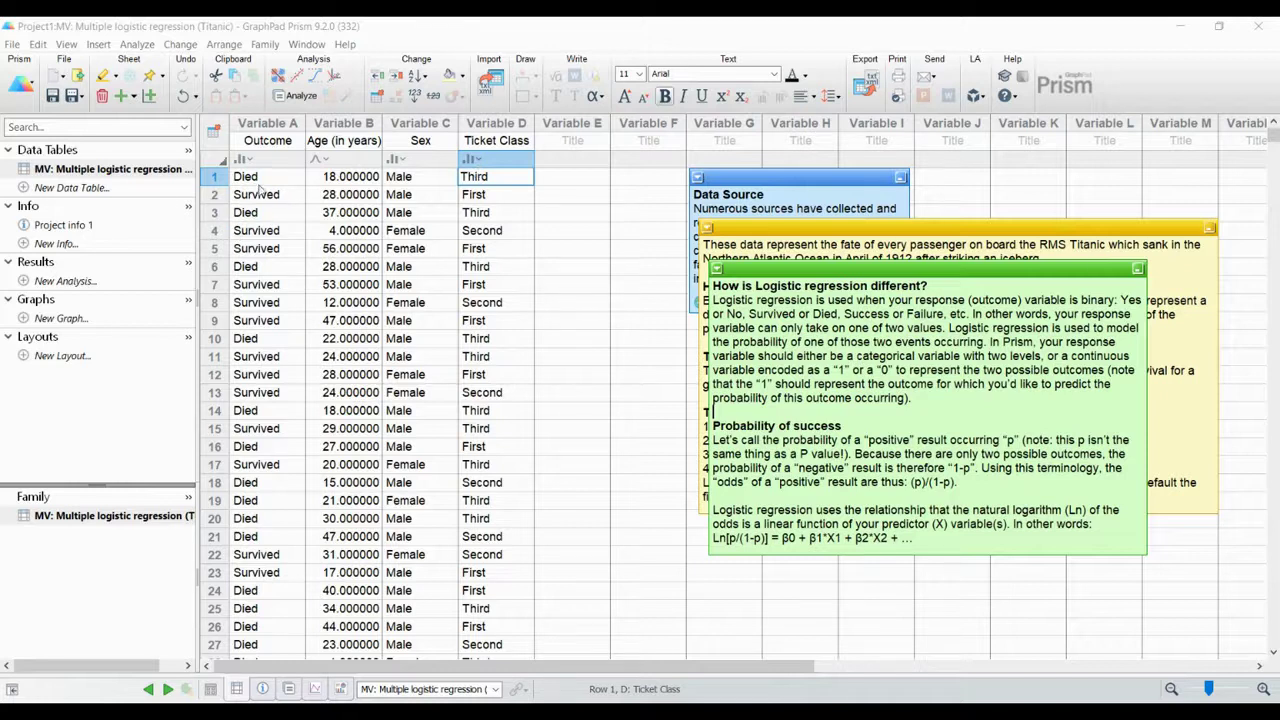
double_click(268, 141)
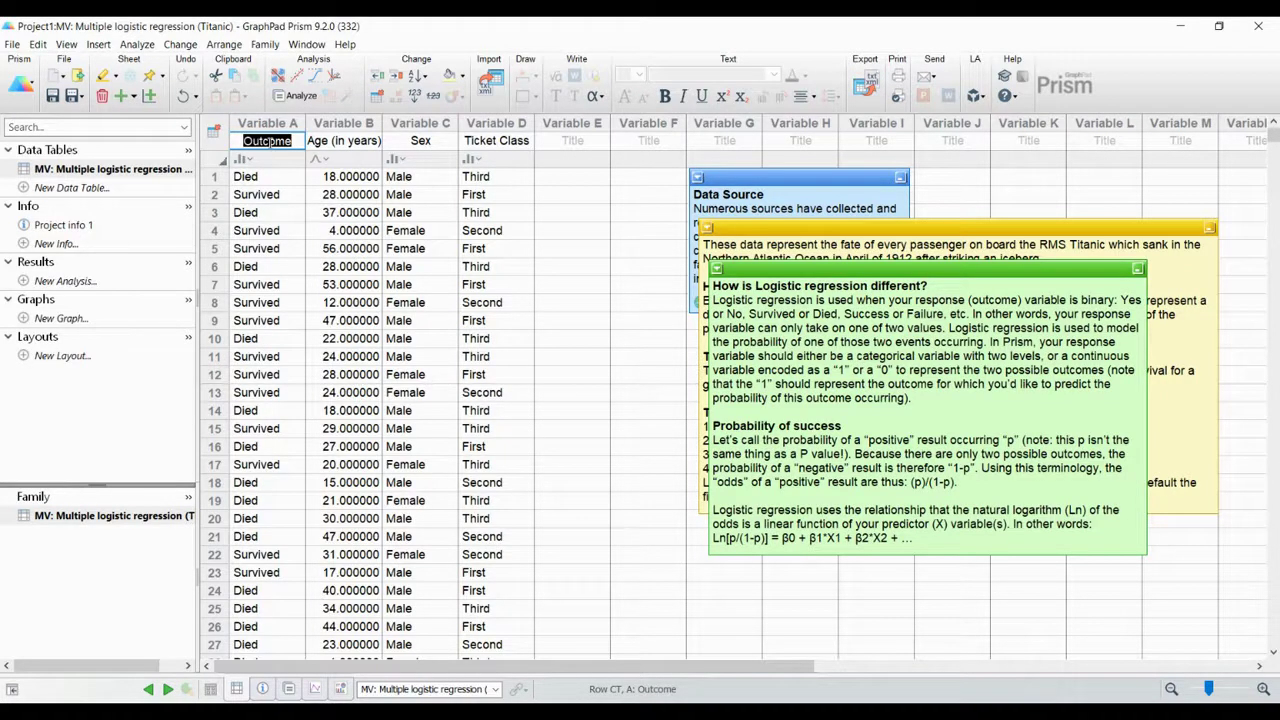
double_click(262, 195)
double_click(259, 178)
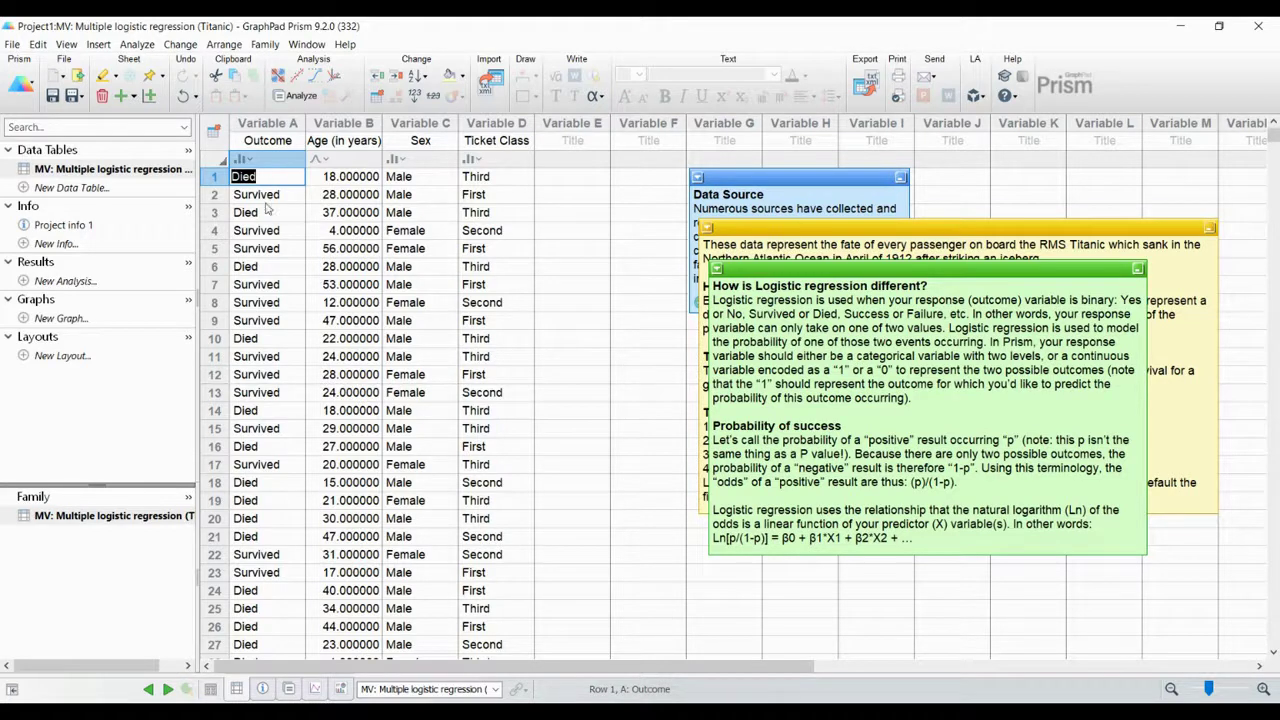
double_click(270, 198)
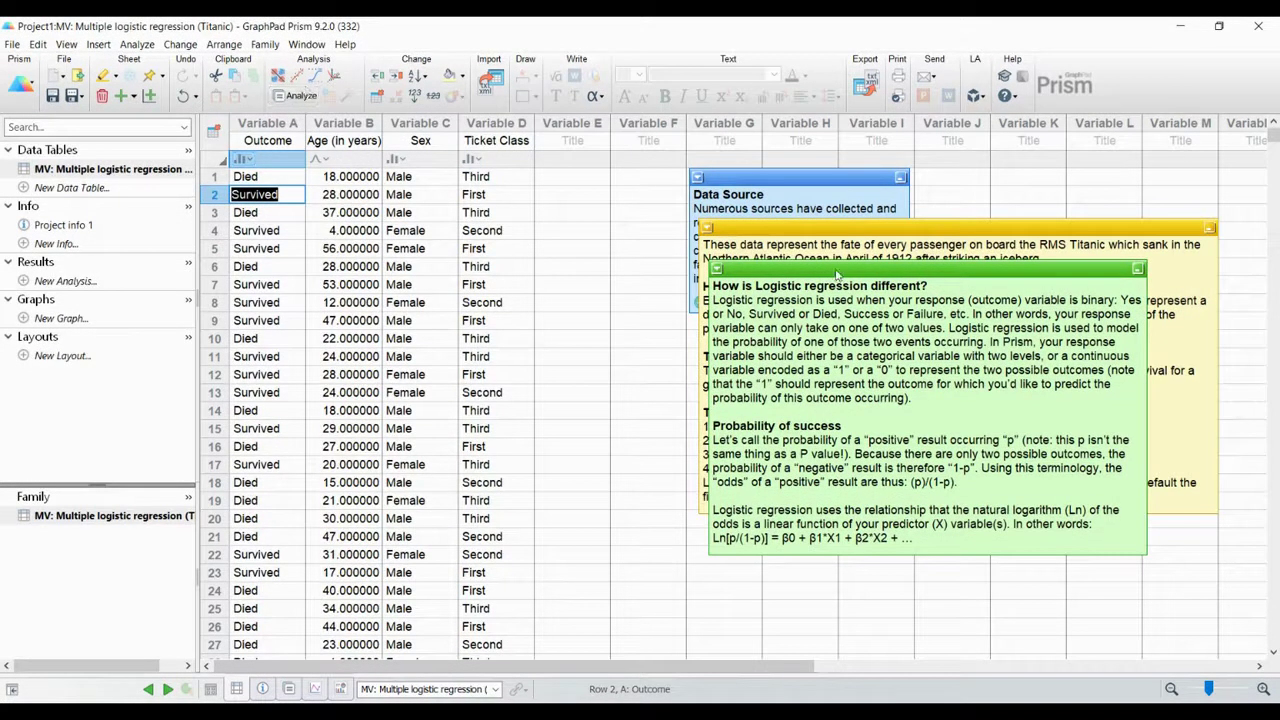
- Minimize the yellow, blue and green tutorial notes to clear the view of the data table
left_click_drag(838, 275, 1008, 323)
left_click(1190, 232)
left_click(1211, 234)
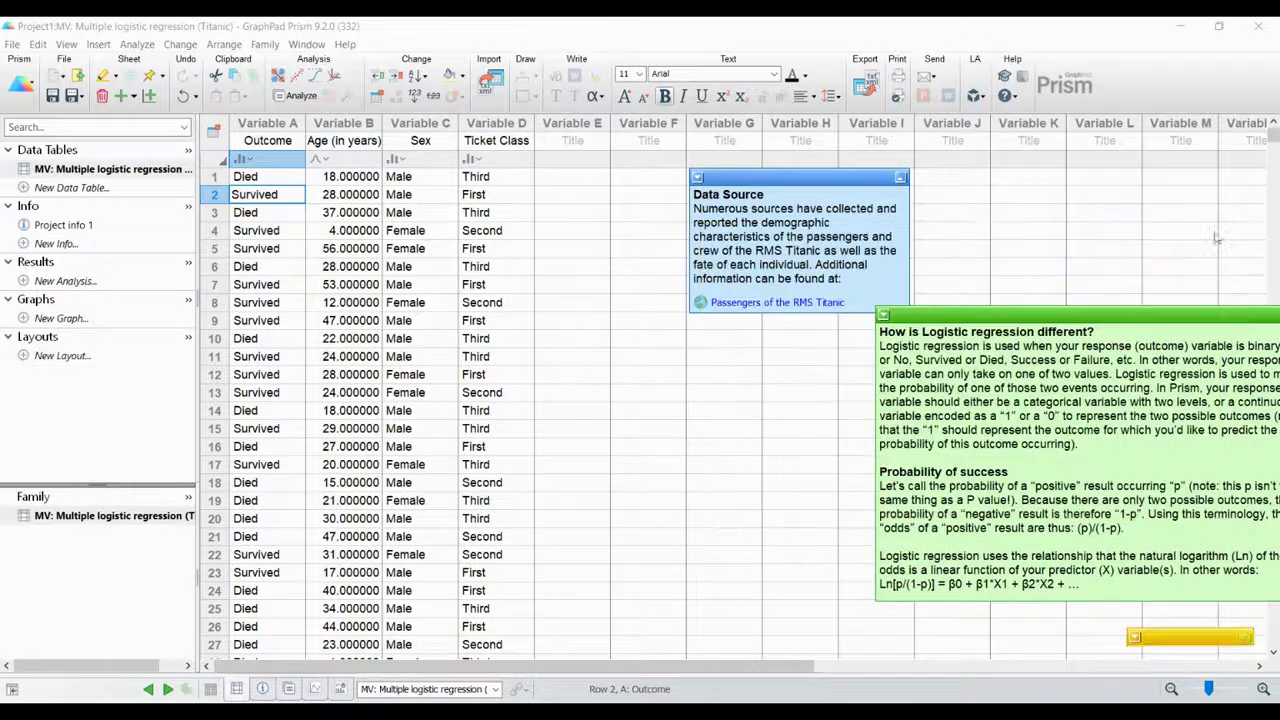
left_click(899, 178)
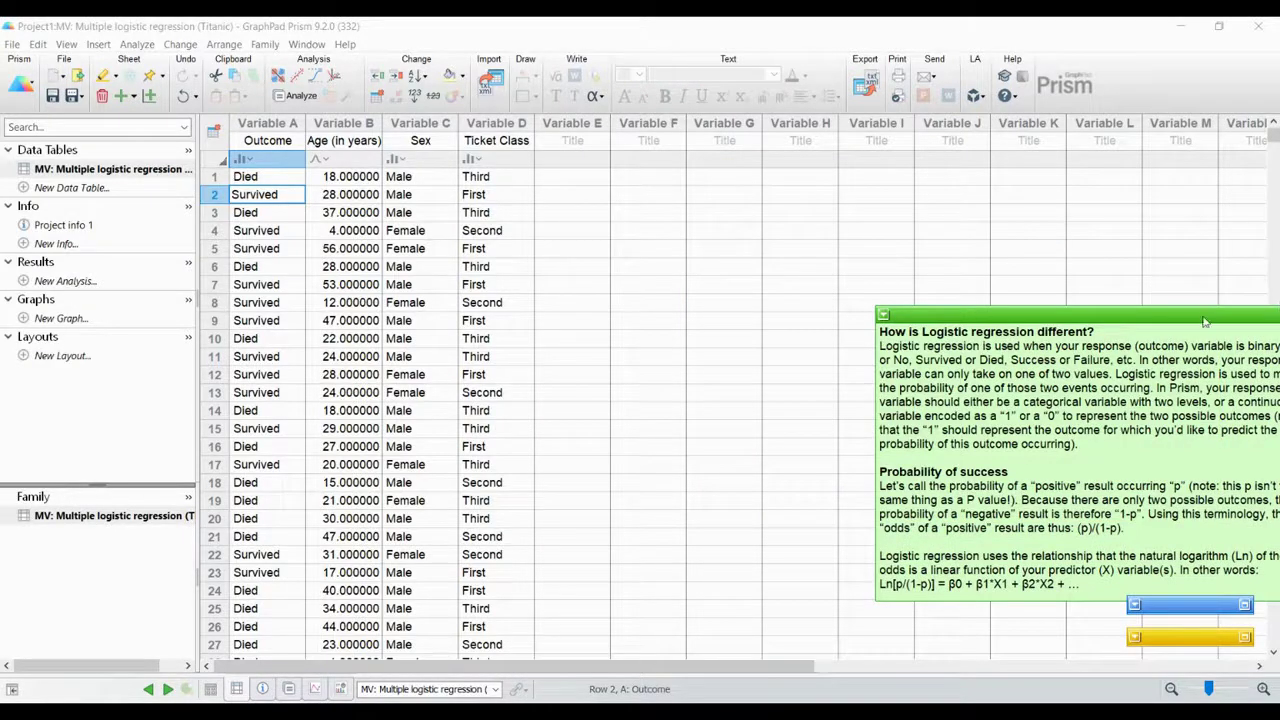
left_click_drag(1205, 321, 1038, 321)
left_click(720, 318)
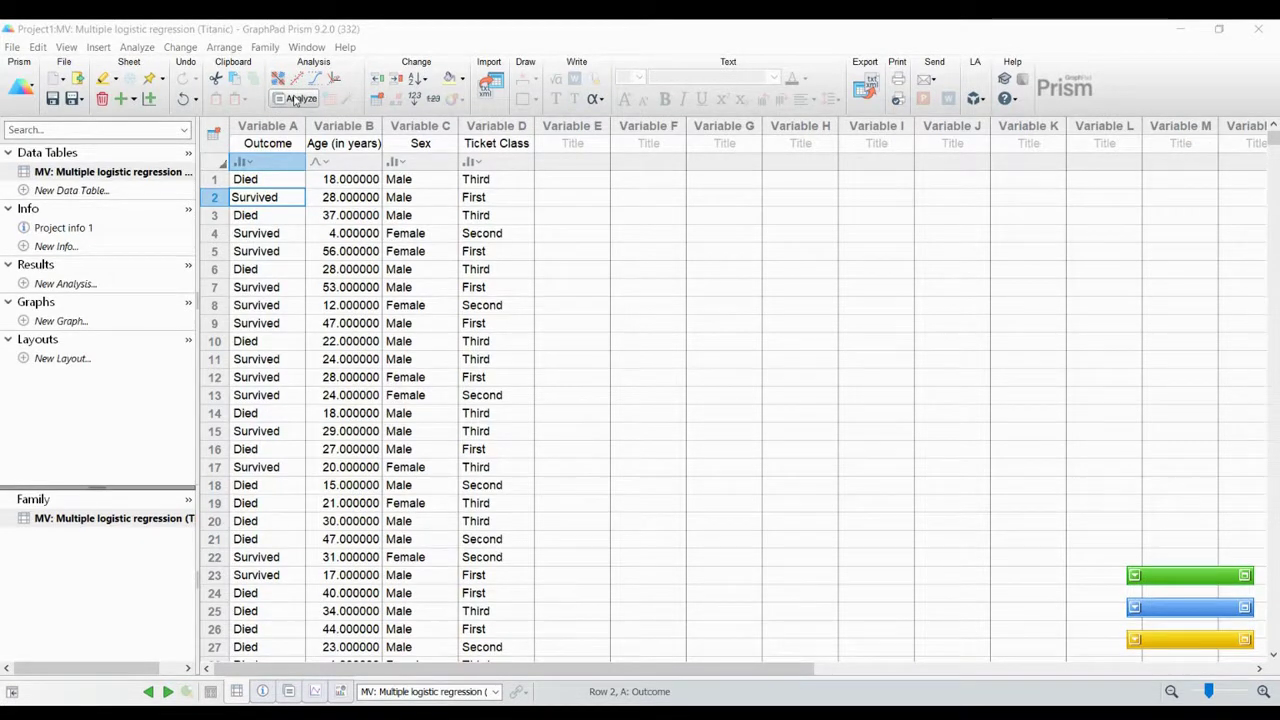
- Run a Multiple logistic regression on all four variables with Outcome as the dependent variable and the default model settings
left_click(300, 98)
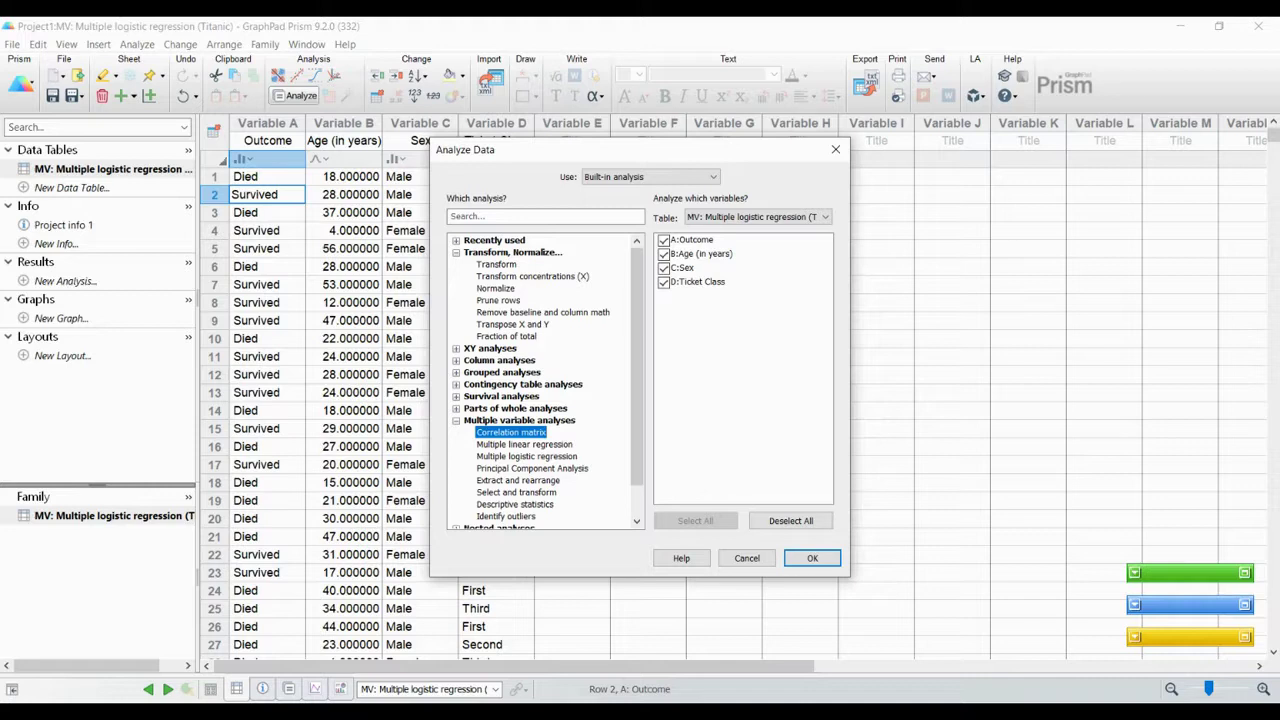
left_click(526, 456)
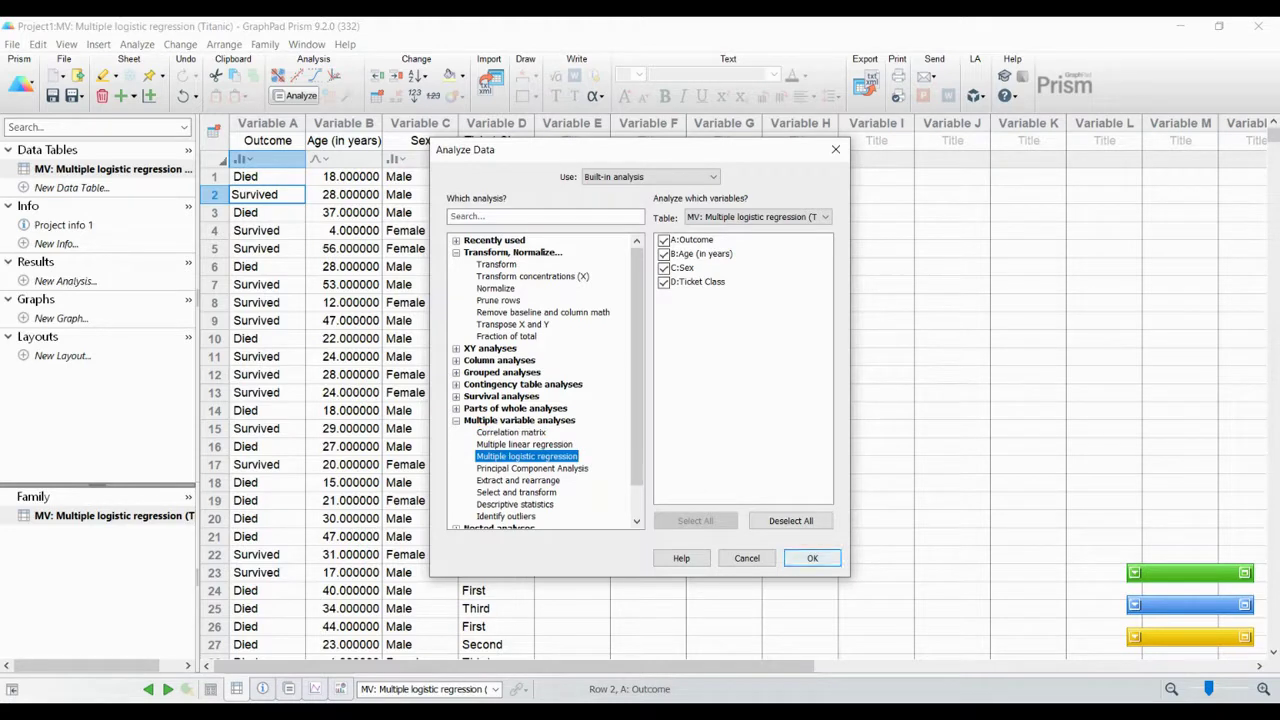
left_click(815, 558)
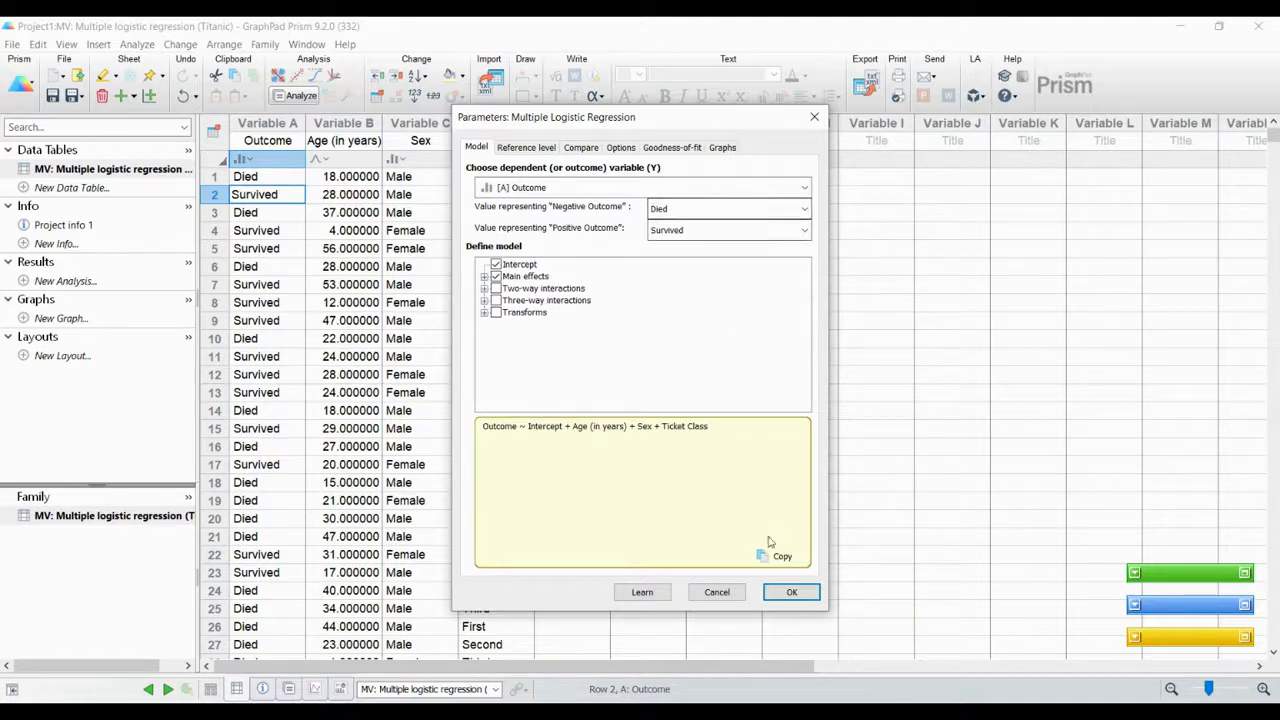
left_click(794, 592)
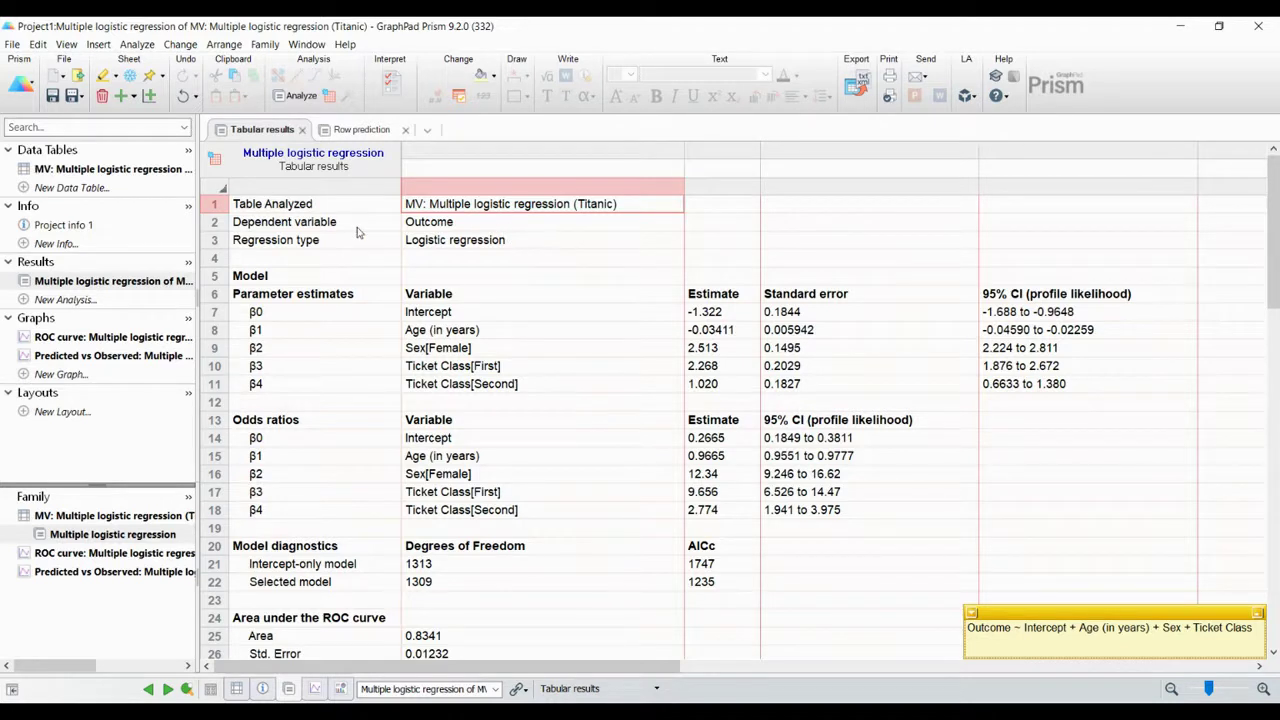
- Examine the regression type, parameter estimates, odds ratios, standard errors, confidence intervals, model diagnostics and area under the ROC curve in the tabular results
left_click(443, 246)
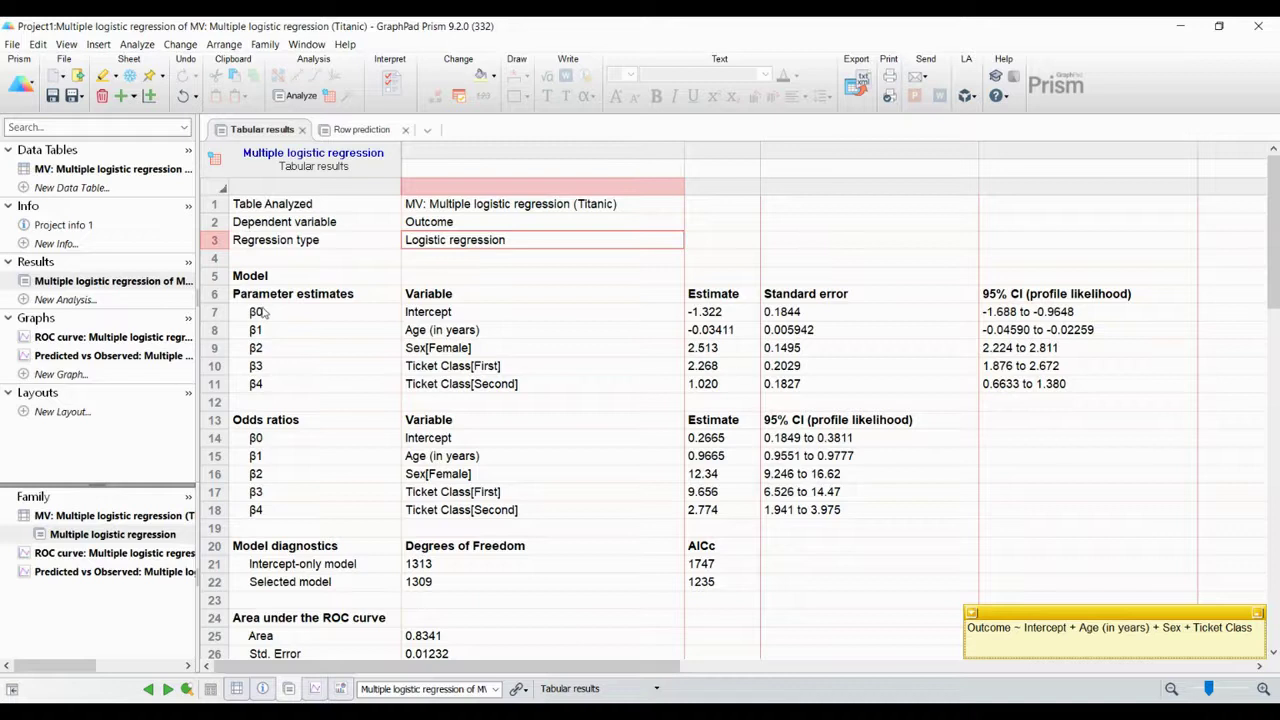
left_click_drag(725, 315, 727, 385)
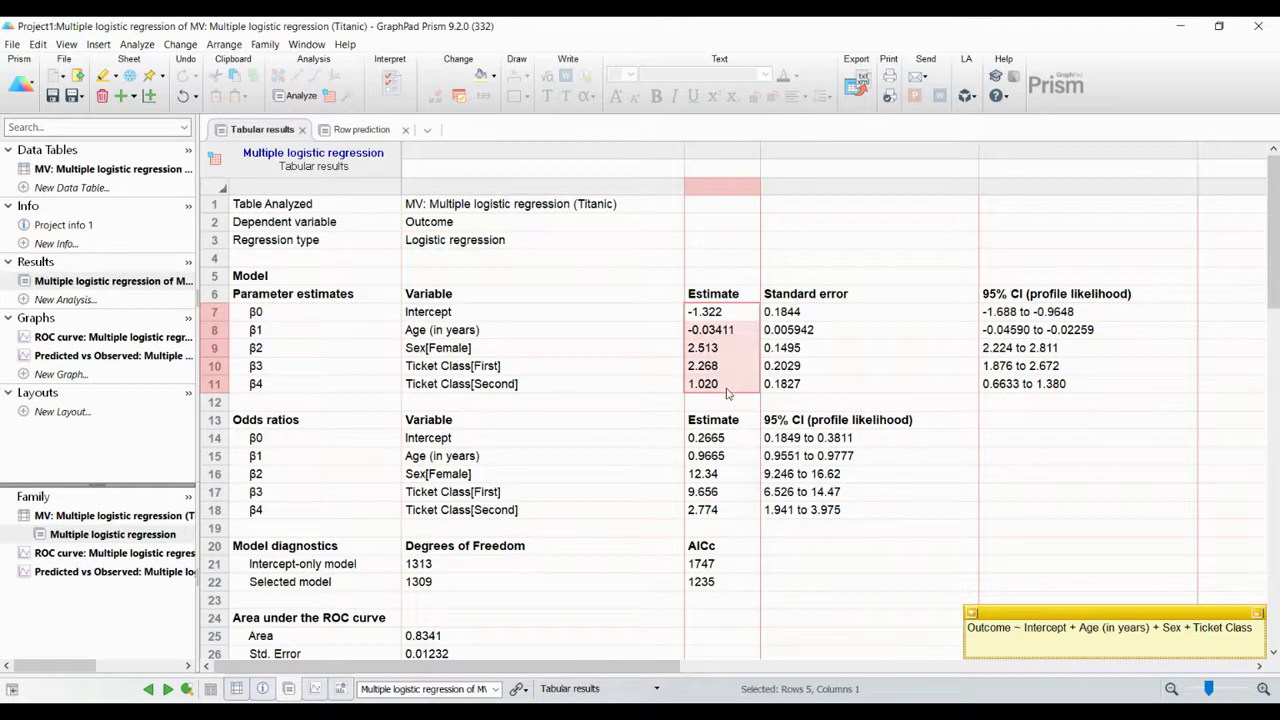
left_click_drag(726, 440, 728, 527)
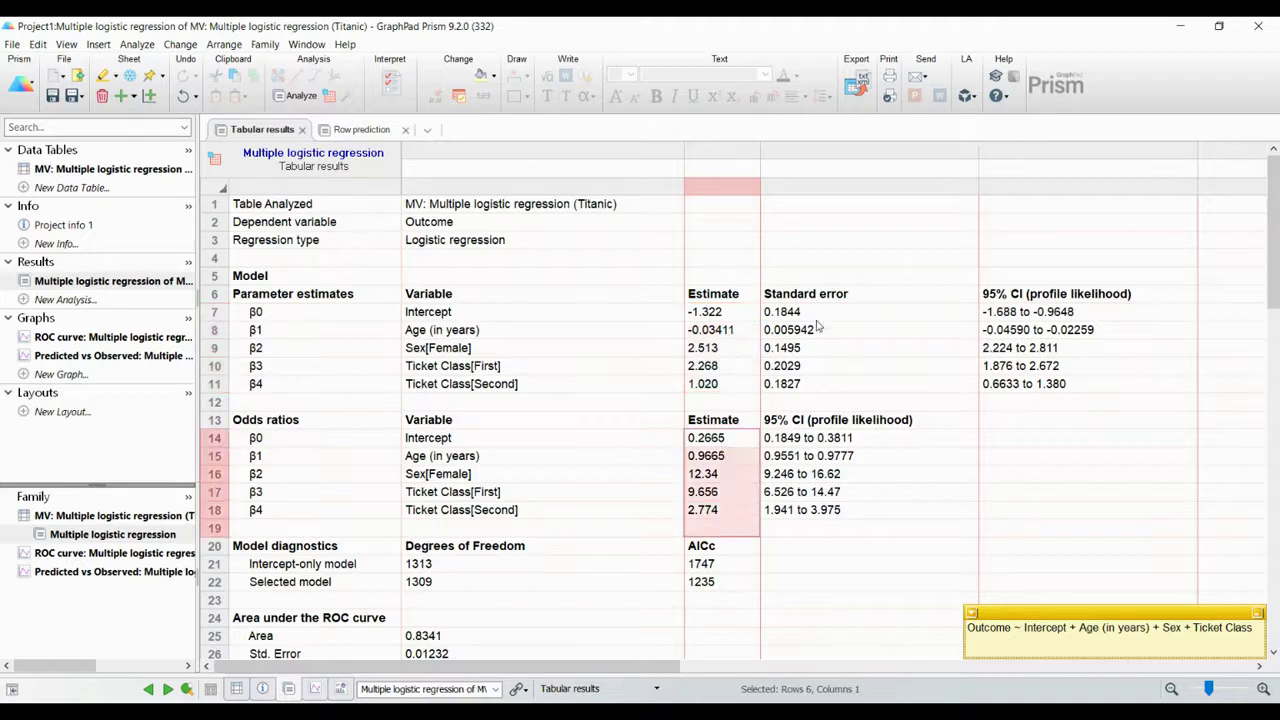
left_click_drag(818, 329, 820, 380)
left_click_drag(997, 316, 1010, 382)
scroll(670, 468, "down", 2)
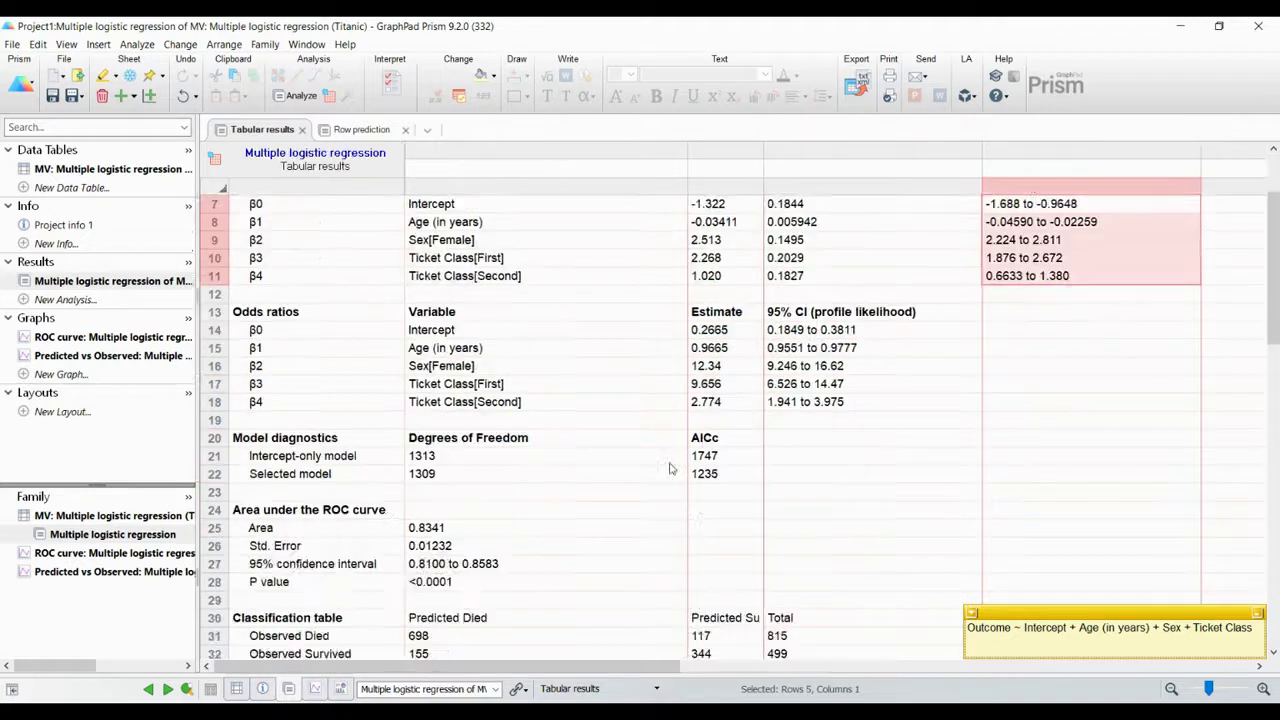
scroll(670, 468, "down", 3)
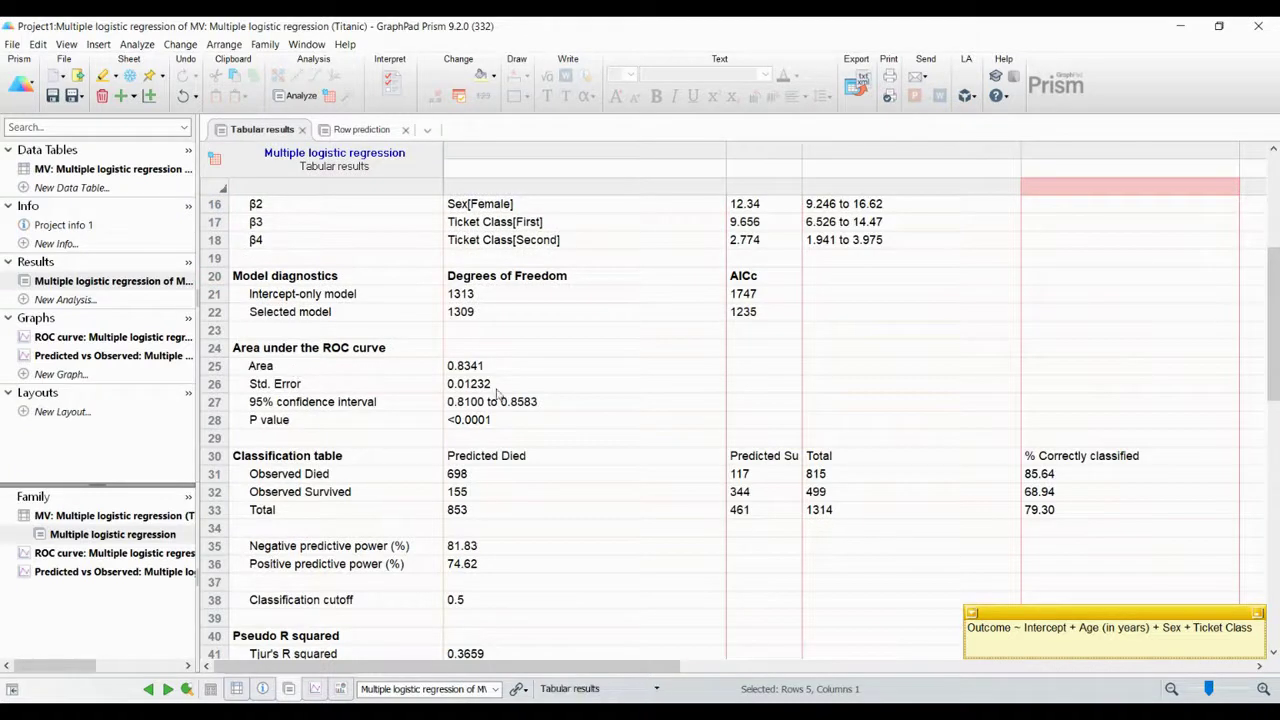
left_click_drag(490, 373, 482, 424)
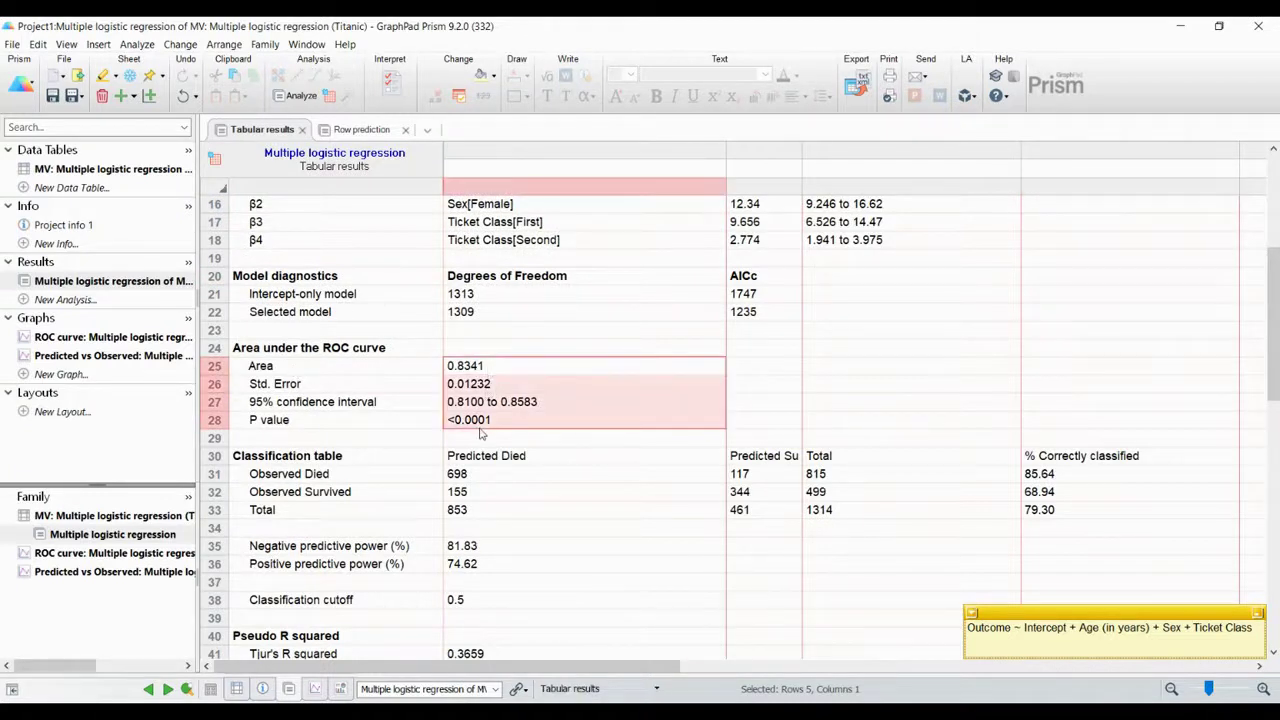
scroll(510, 424, "down", 1)
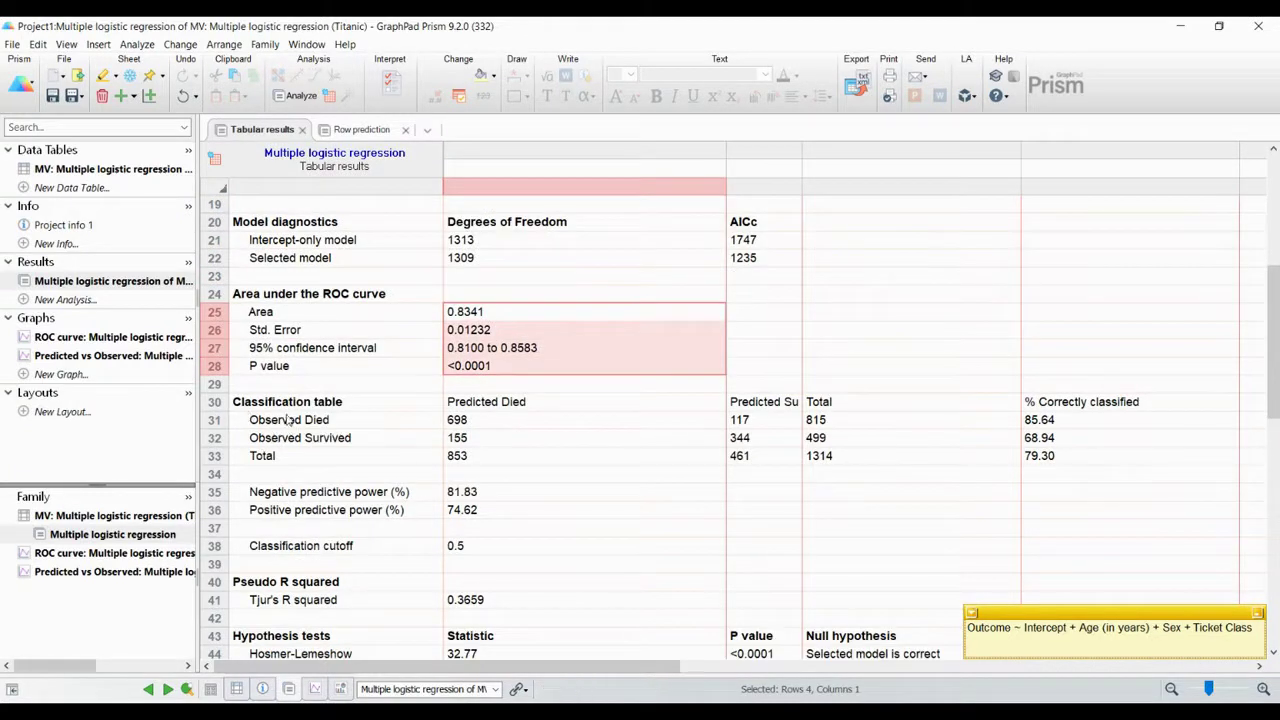
- Examine the classification table and widen its Predicted Survived column to fit the full heading
left_click_drag(285, 403, 1037, 471)
left_click(264, 453)
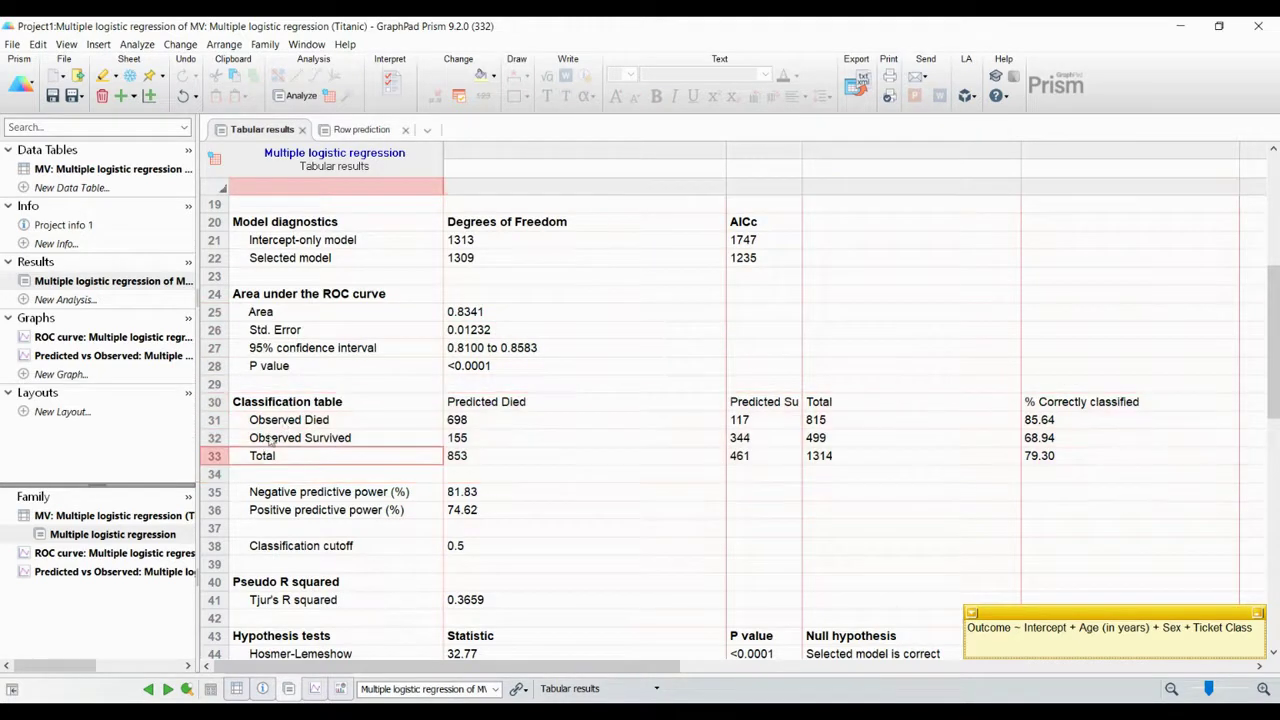
left_click(284, 424)
left_click(473, 422)
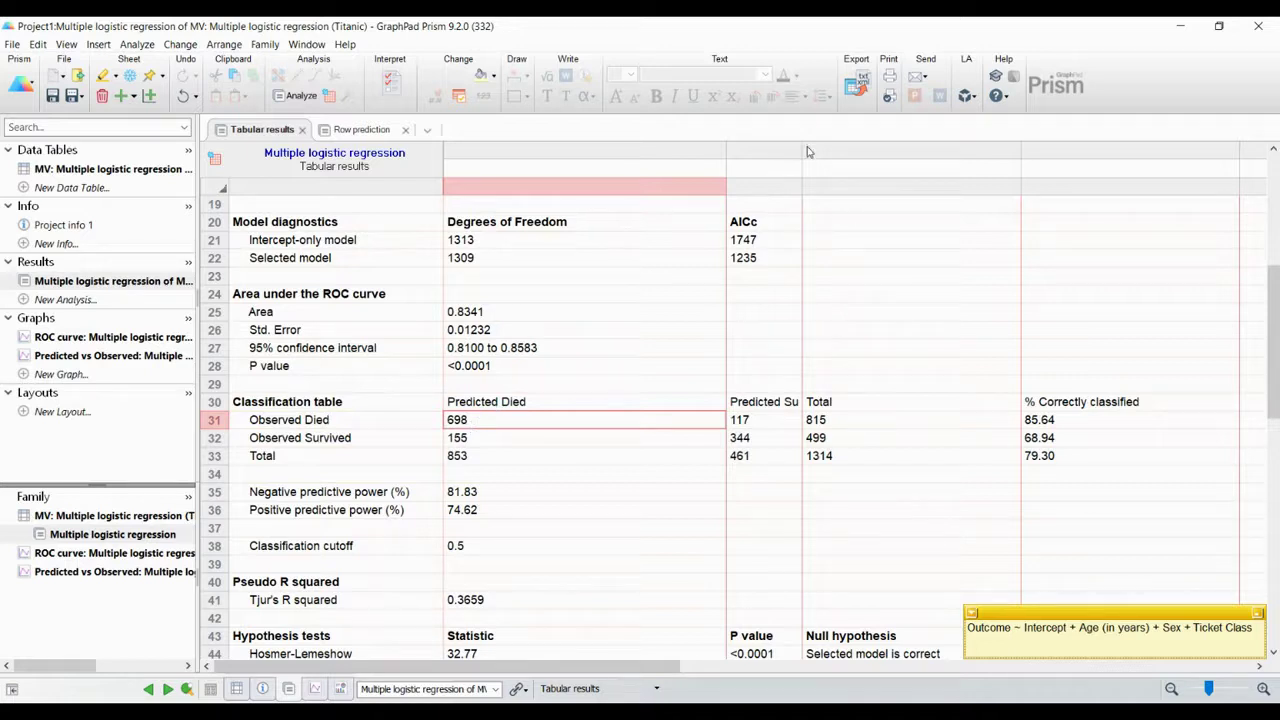
left_click_drag(805, 148, 856, 148)
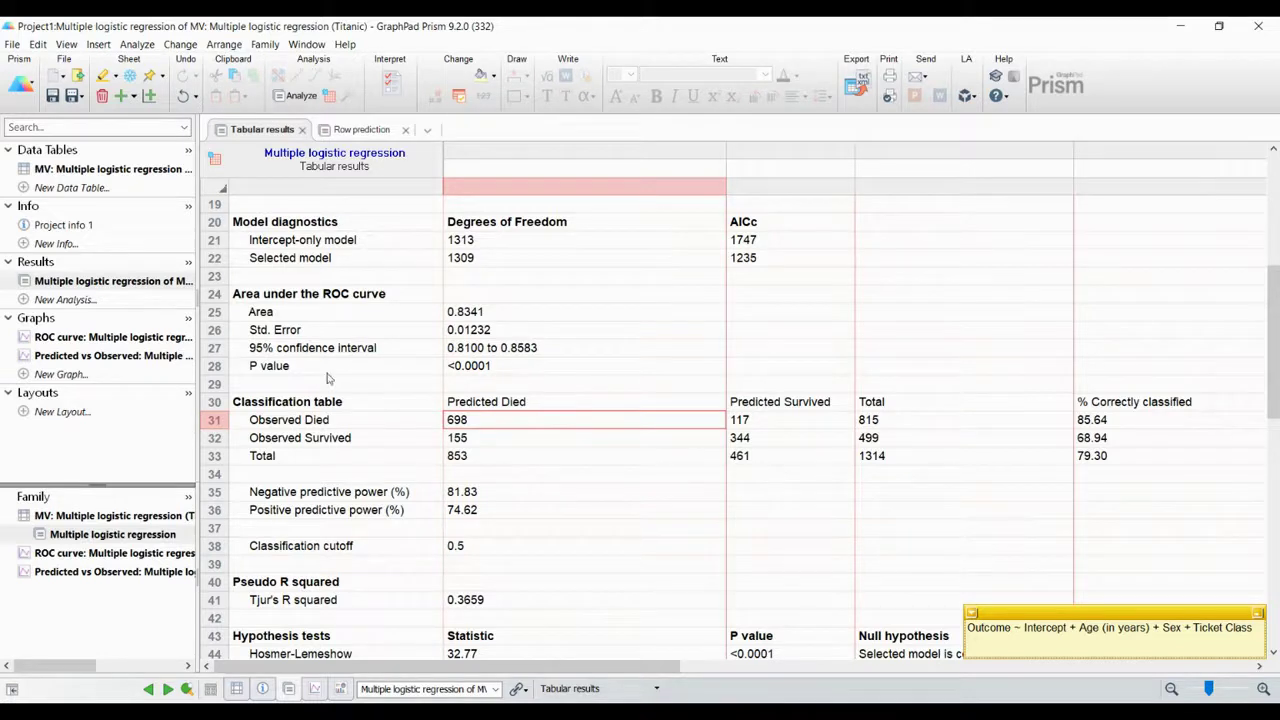
- Examine the predictive power, Tjur's pseudo R squared, Hosmer-Lemeshow test and data summary in the tabular results
left_click(283, 370)
scroll(562, 483, "down", 5)
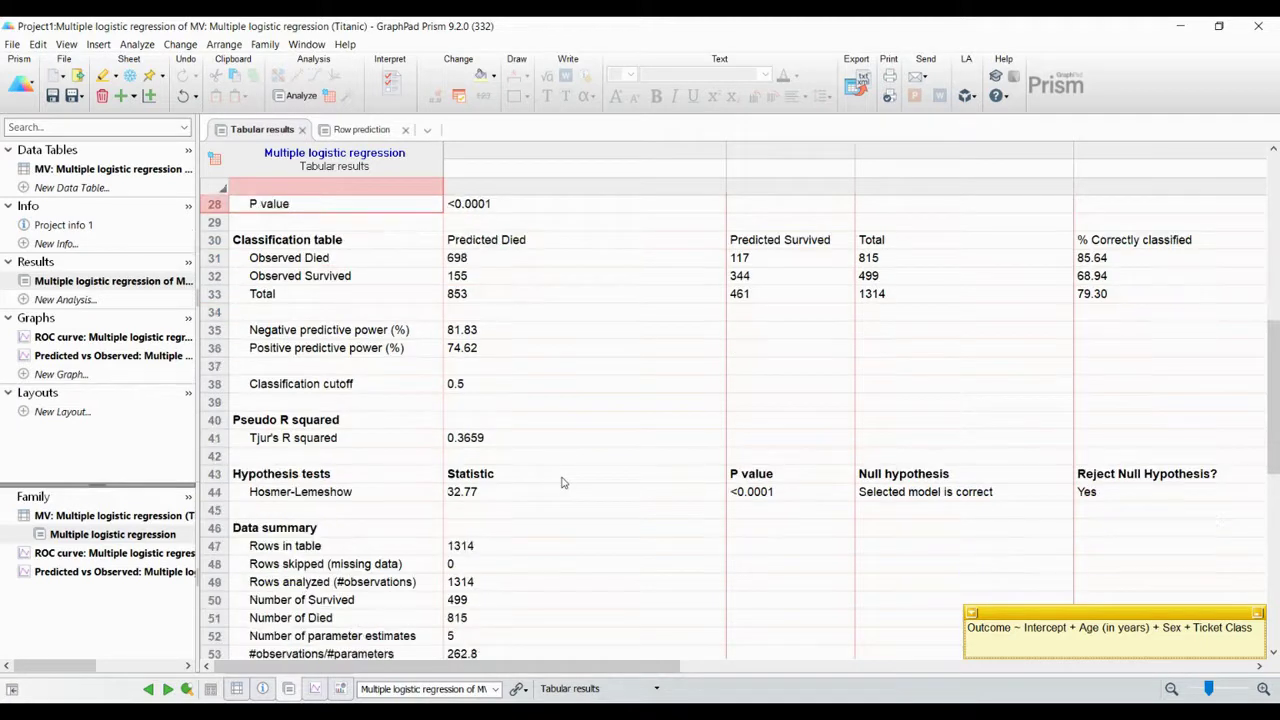
scroll(566, 484, "down", 2)
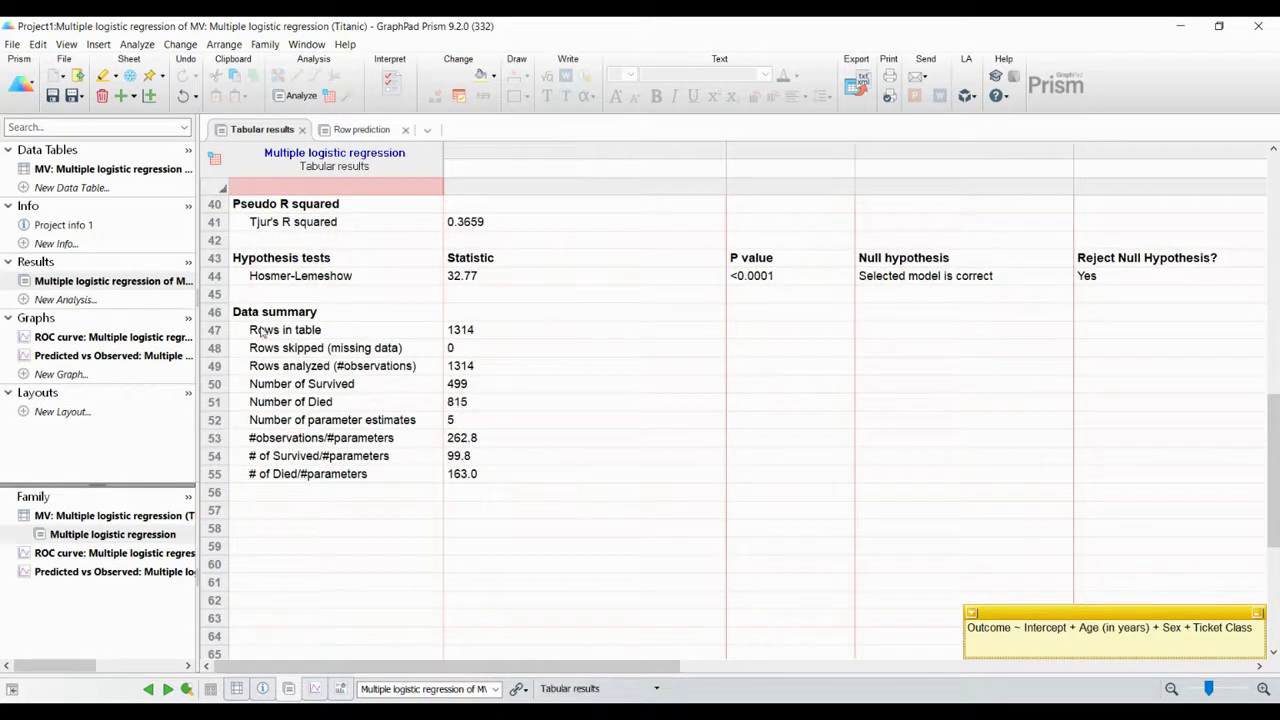
left_click_drag(265, 332, 474, 489)
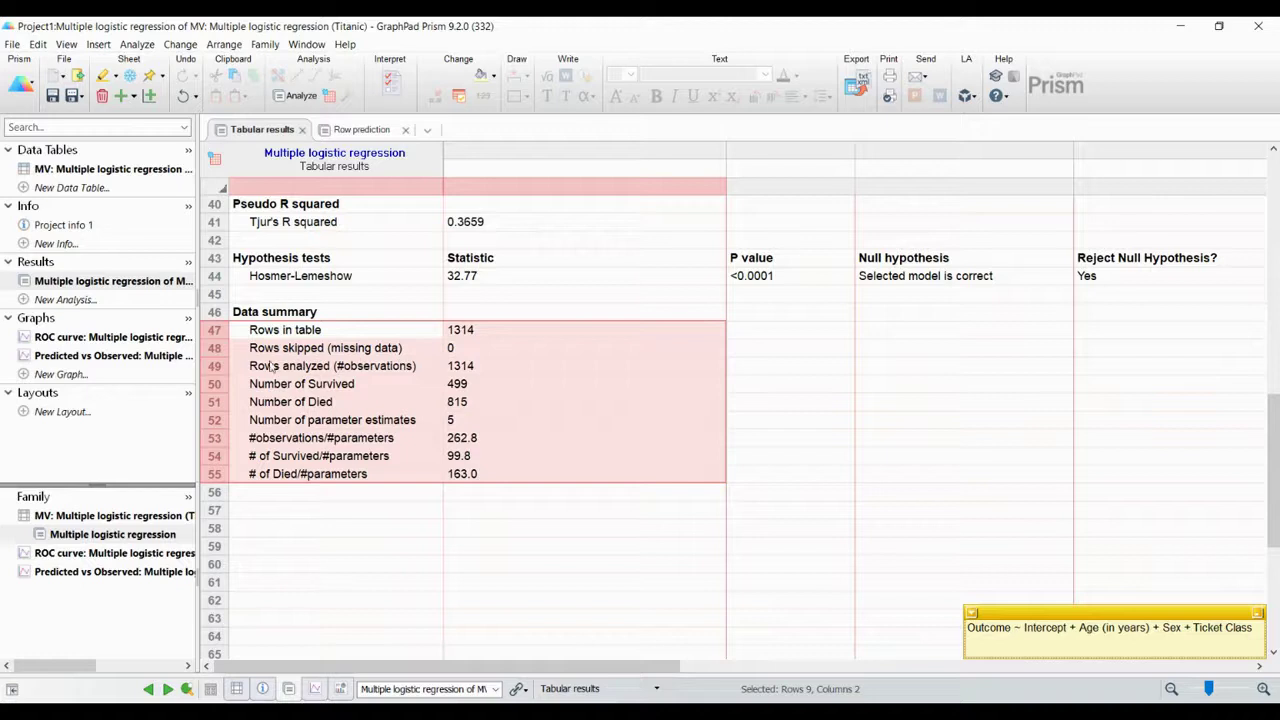
left_click(466, 352)
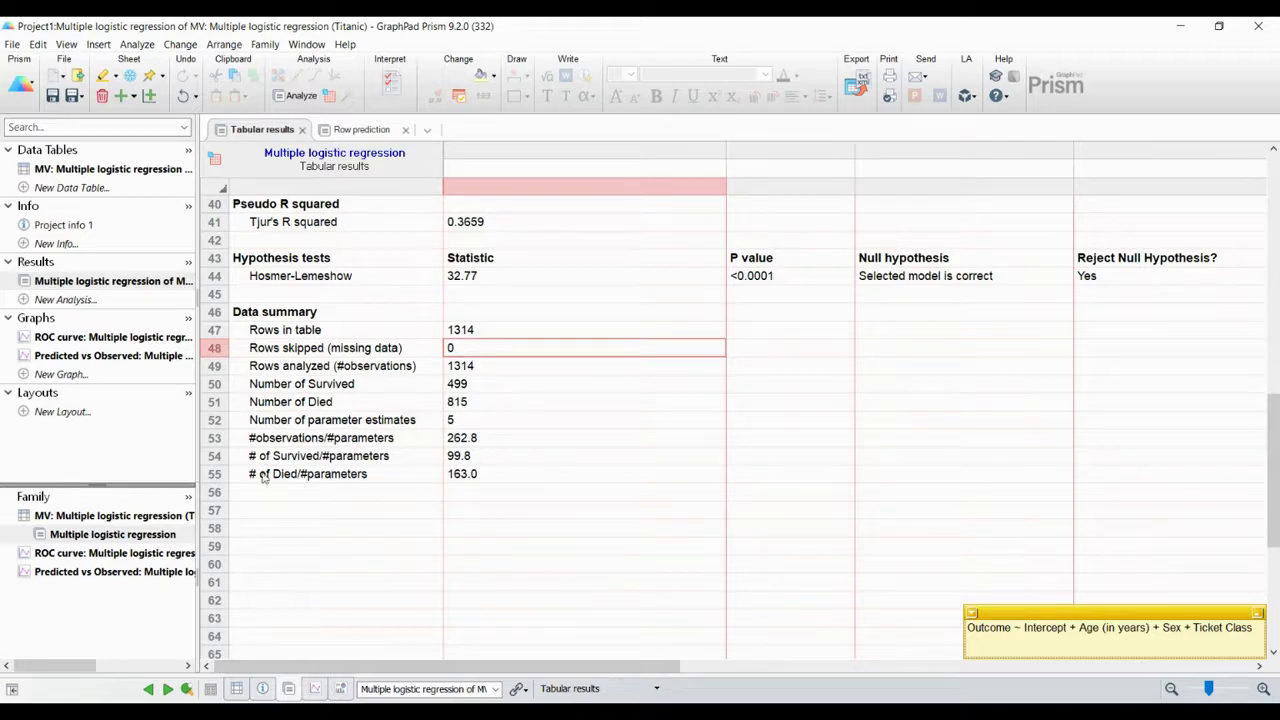
scroll(420, 420, "down", 5)
scroll(422, 424, "up", 18)
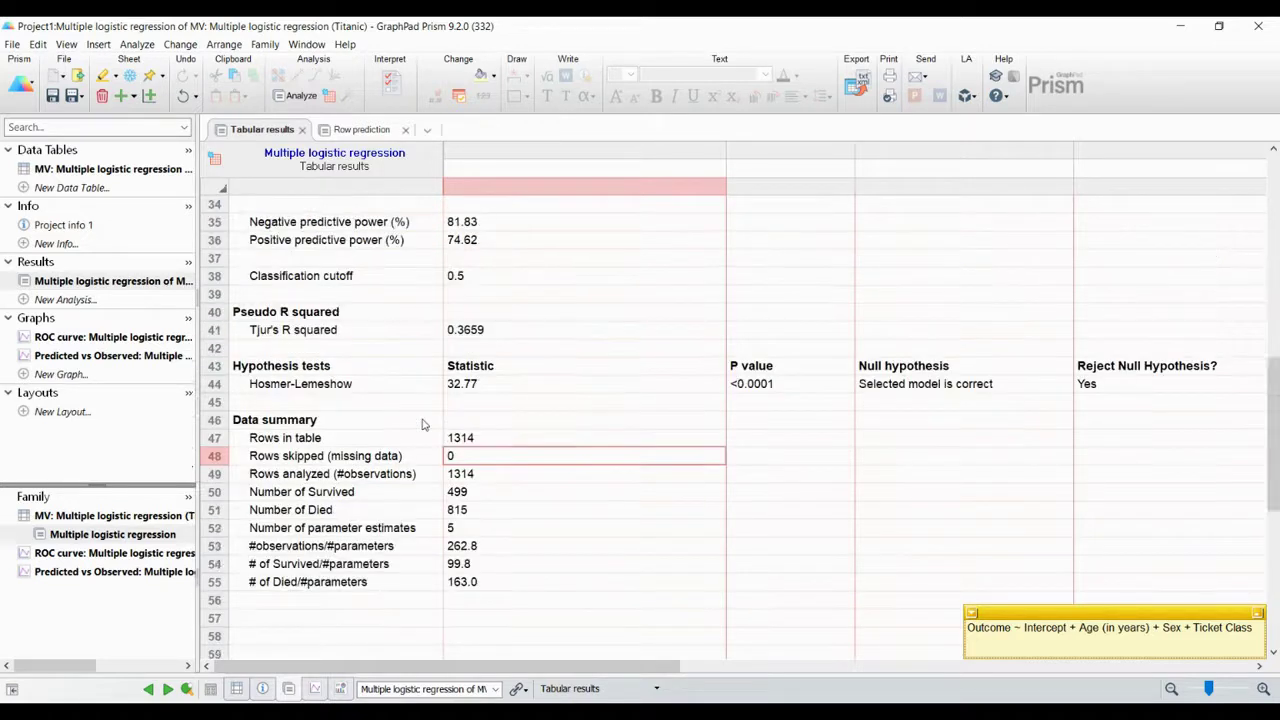
- Review the actual outcomes and predicted probabilities in the row prediction table, and return to the tabular results
left_click(361, 129)
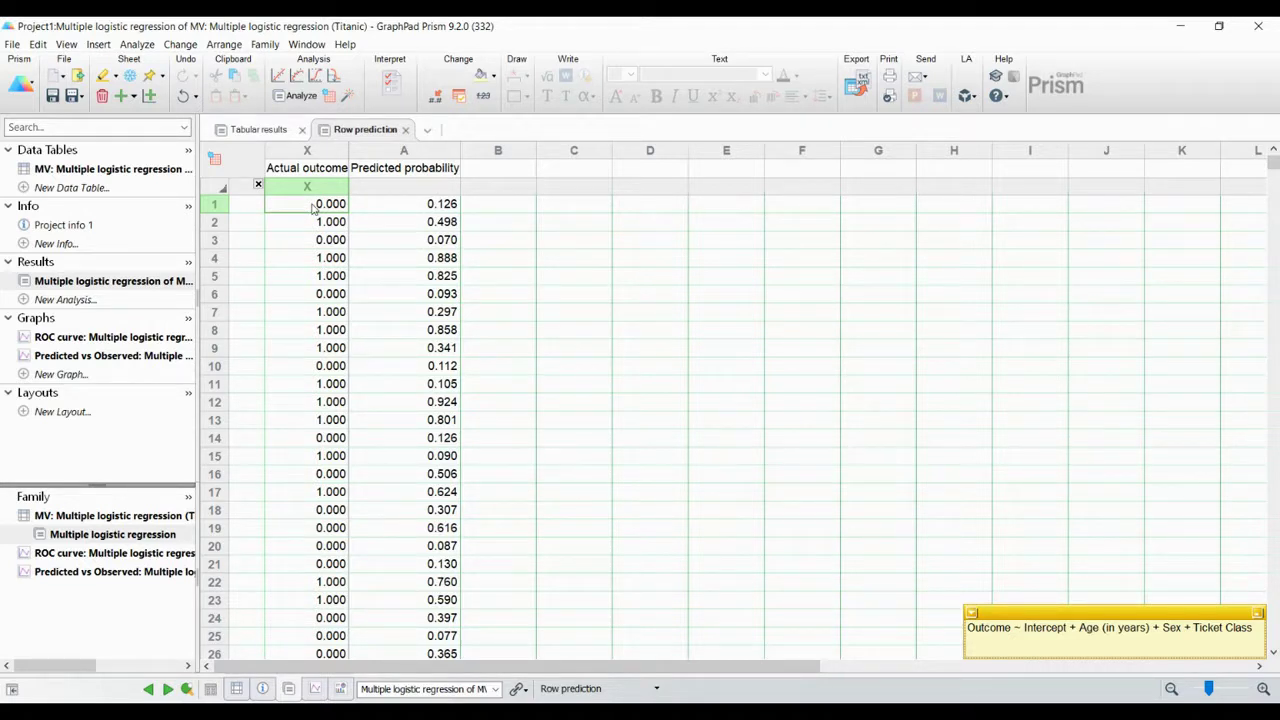
left_click(425, 207)
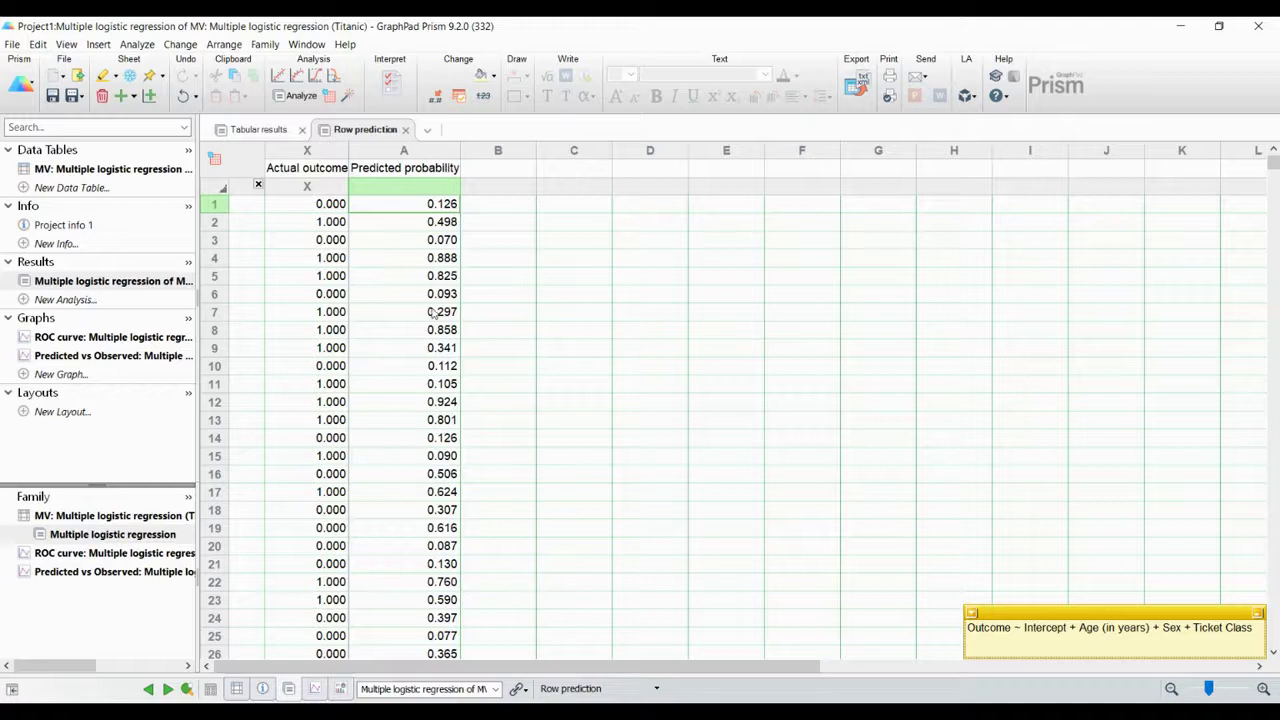
scroll(412, 485, "down", 10)
scroll(415, 470, "up", 10)
left_click(258, 129)
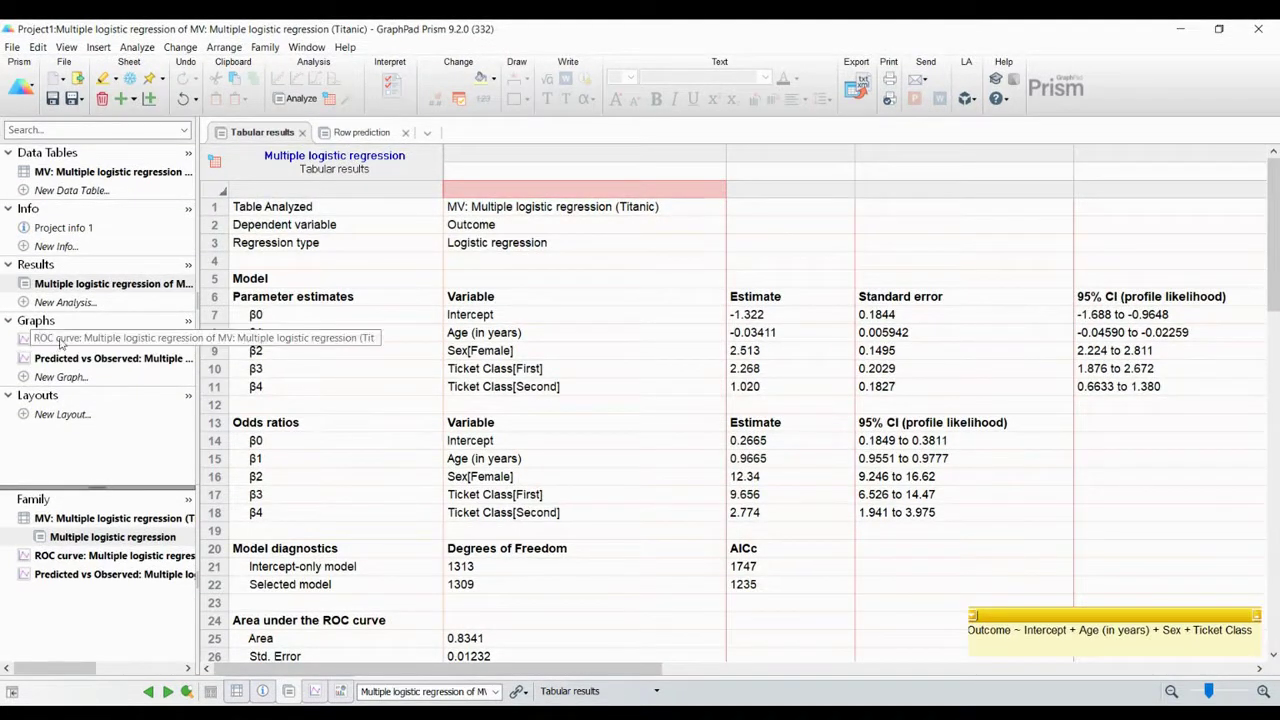
- View the ROC curve graph of the multiple logistic regression, checking its title and axes
left_click(73, 345)
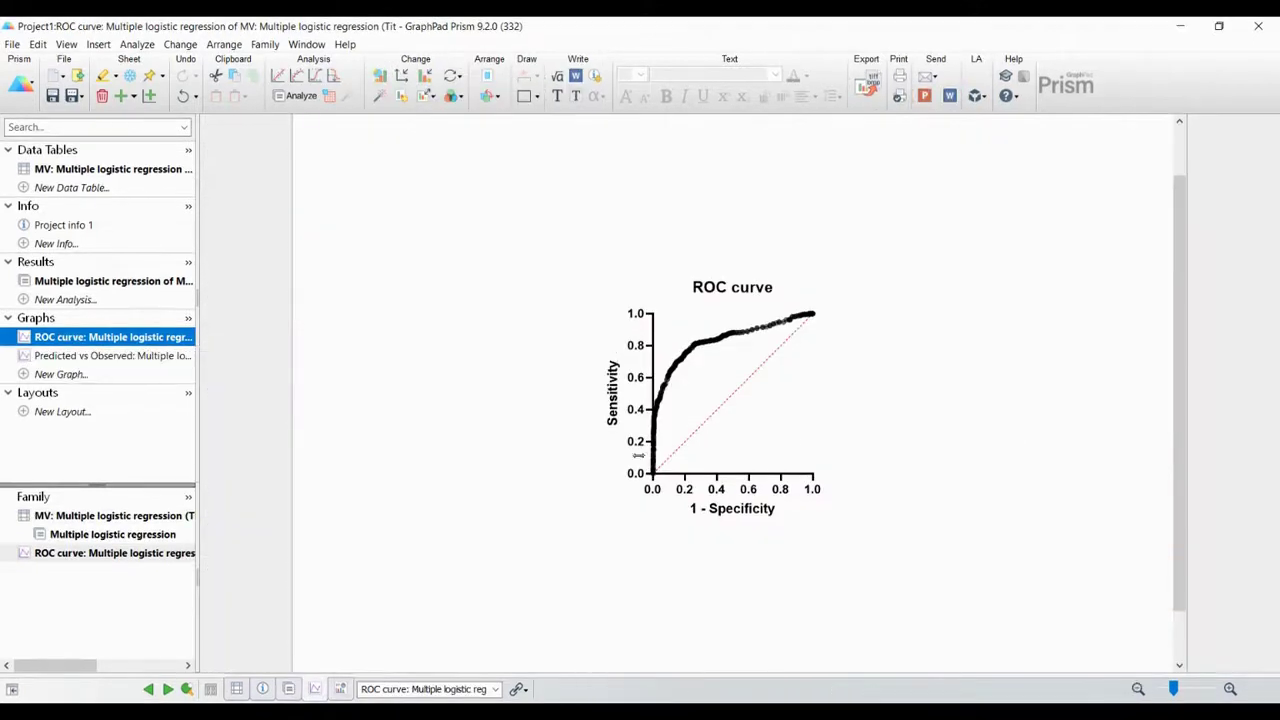
double_click(707, 292)
left_click(791, 565)
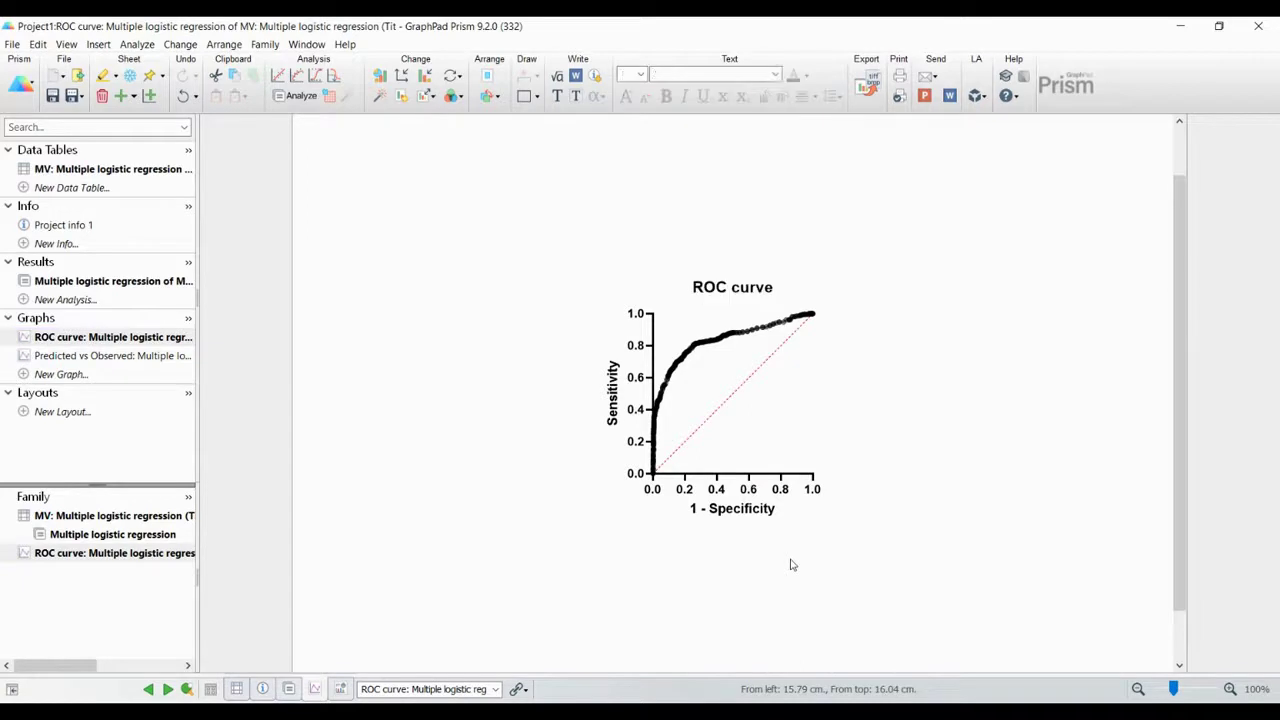
- Change the Predicted vs Observed graph to a box and whiskers plot with Min to Max whiskers
left_click(90, 360)
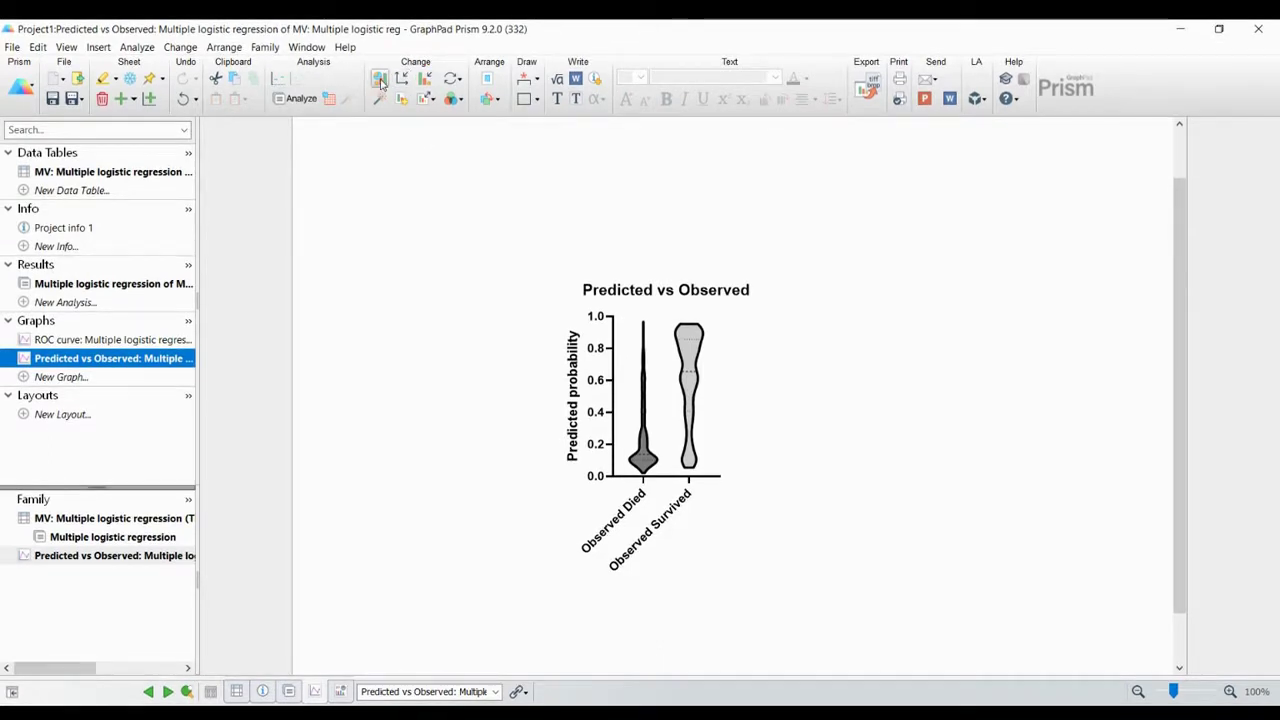
left_click(381, 84)
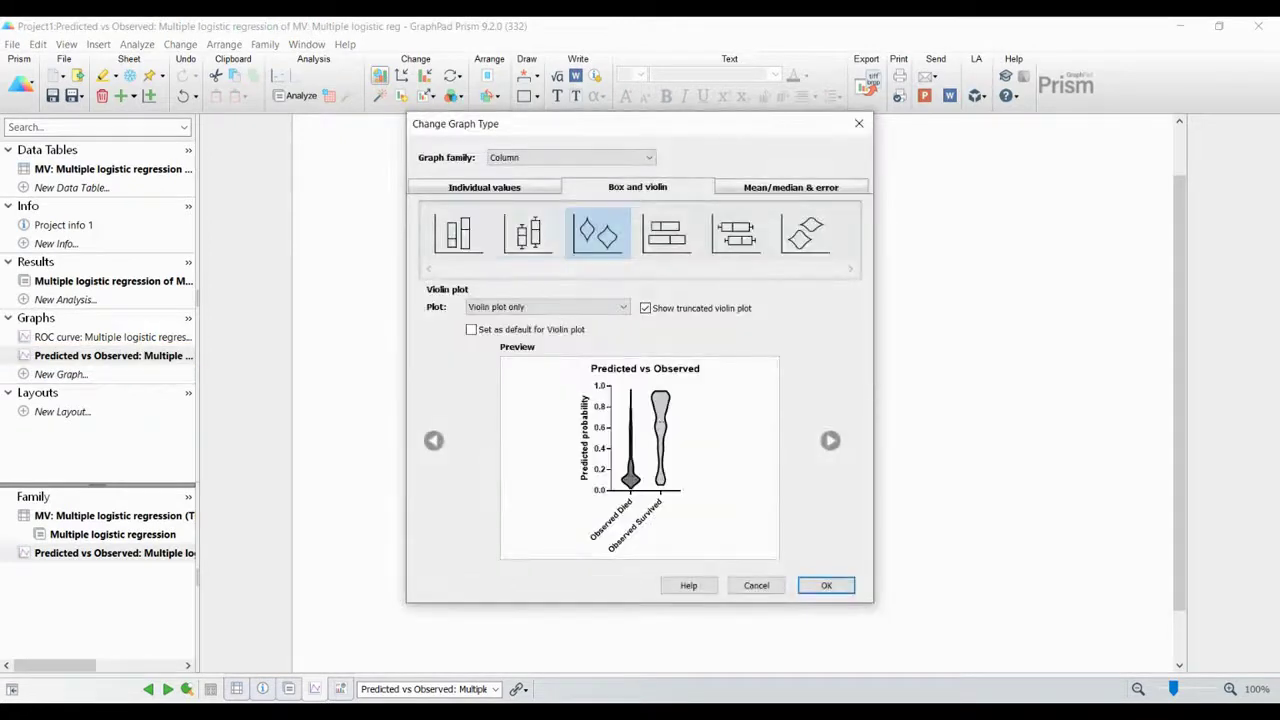
left_click(528, 233)
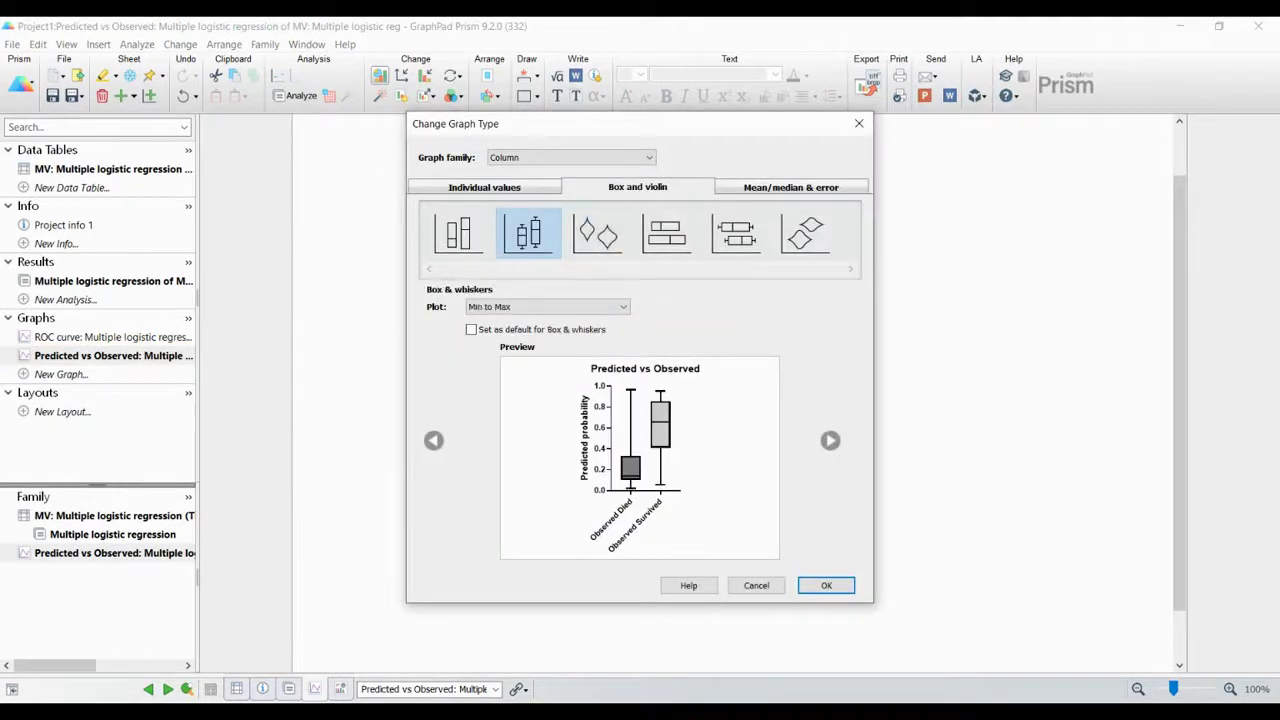
left_click(843, 589)
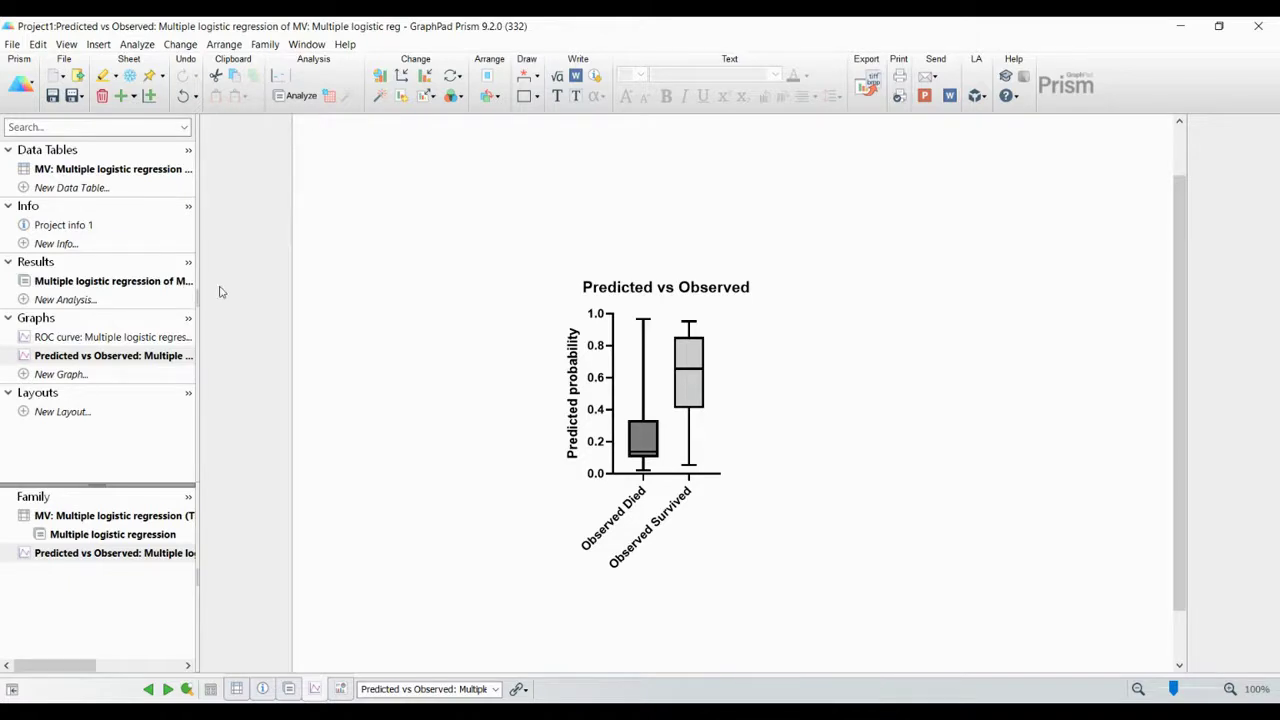
- Start a Descriptive statistics analysis from the multiple variable analyses on the Observed Died and Observed Survived data sets
left_click(301, 99)
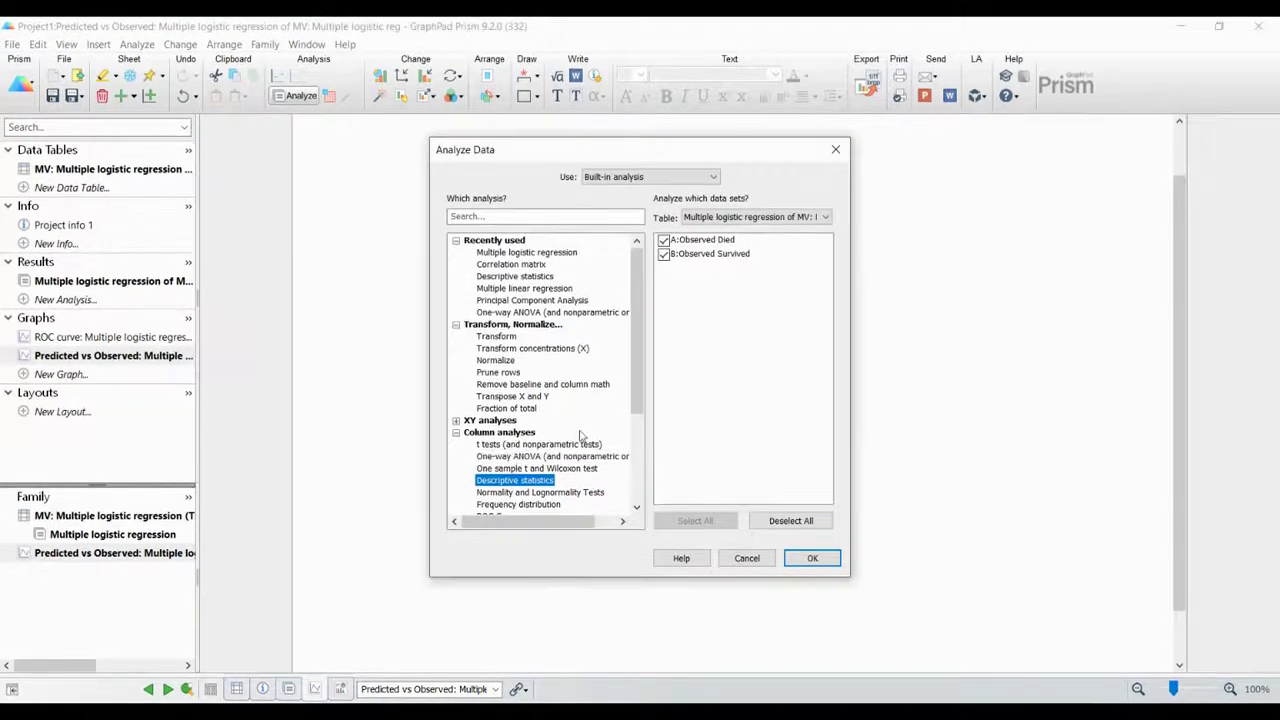
scroll(581, 435, "down", 2)
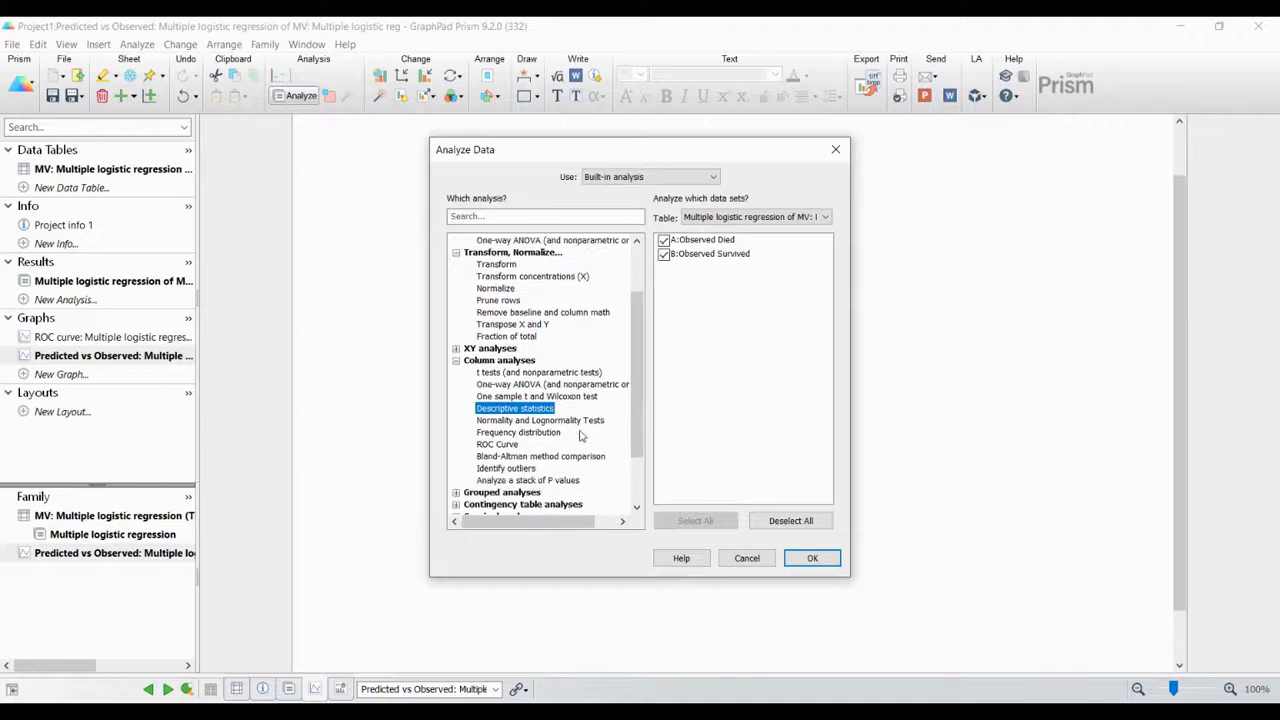
scroll(581, 435, "down", 2)
left_click(456, 421)
scroll(458, 430, "down", 1)
left_click(456, 432)
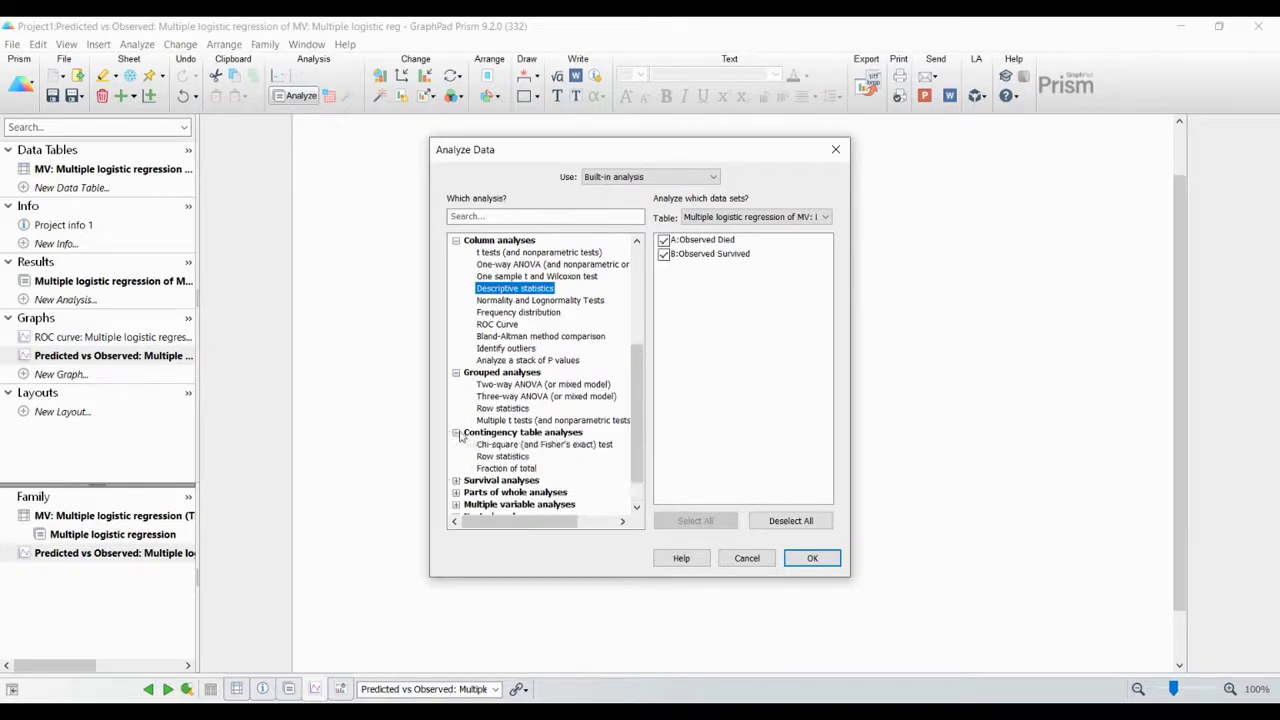
scroll(460, 436, "down", 1)
left_click(456, 444)
scroll(466, 456, "down", 1)
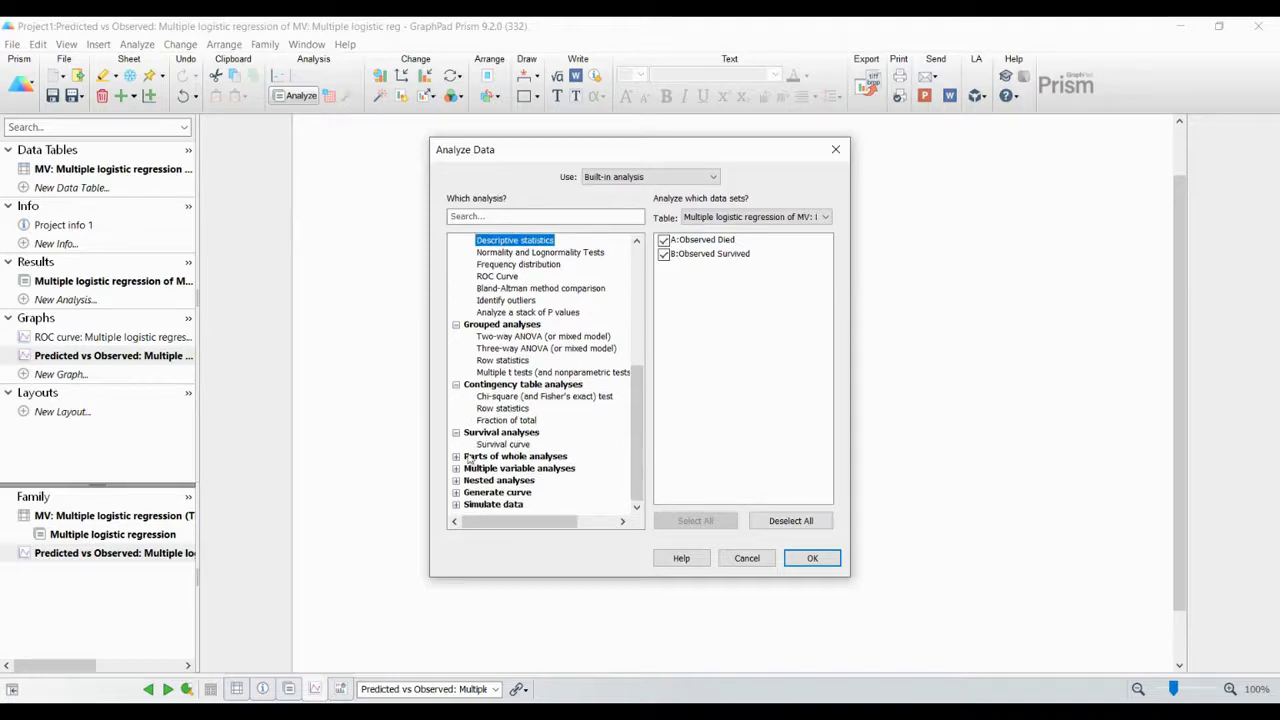
left_click(456, 456)
scroll(470, 465, "down", 1)
left_click(456, 468)
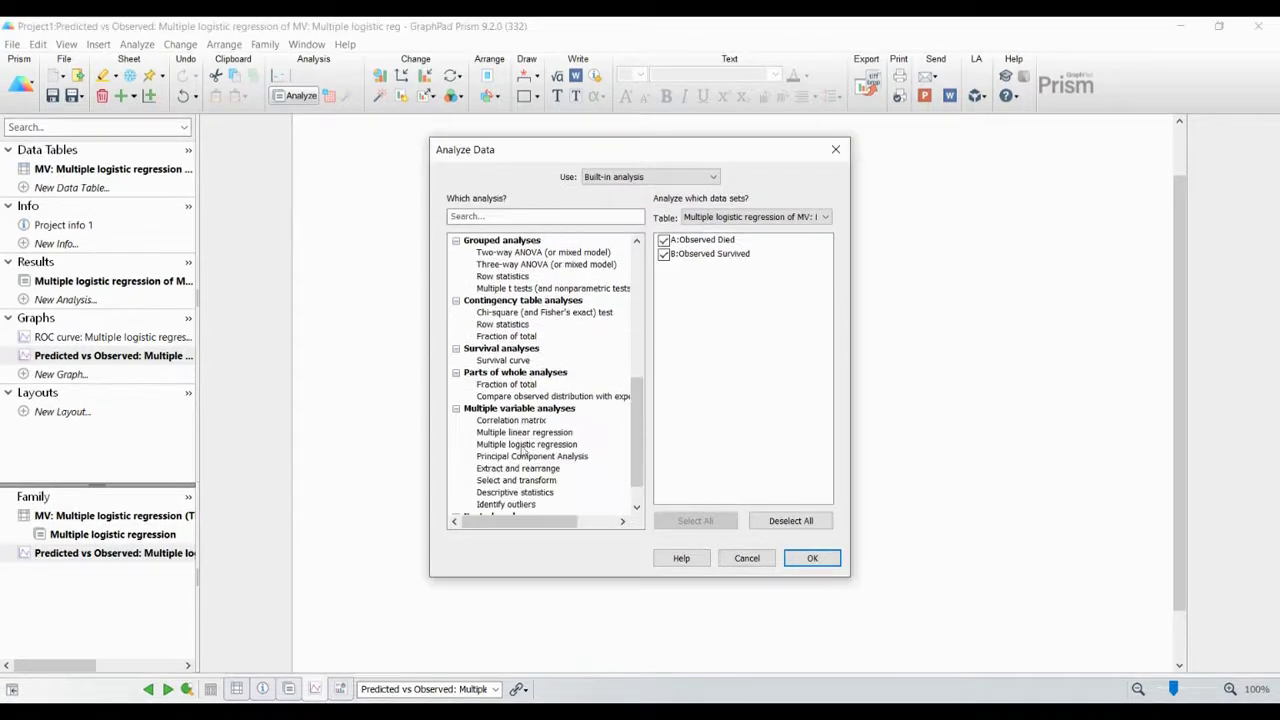
left_click(537, 493)
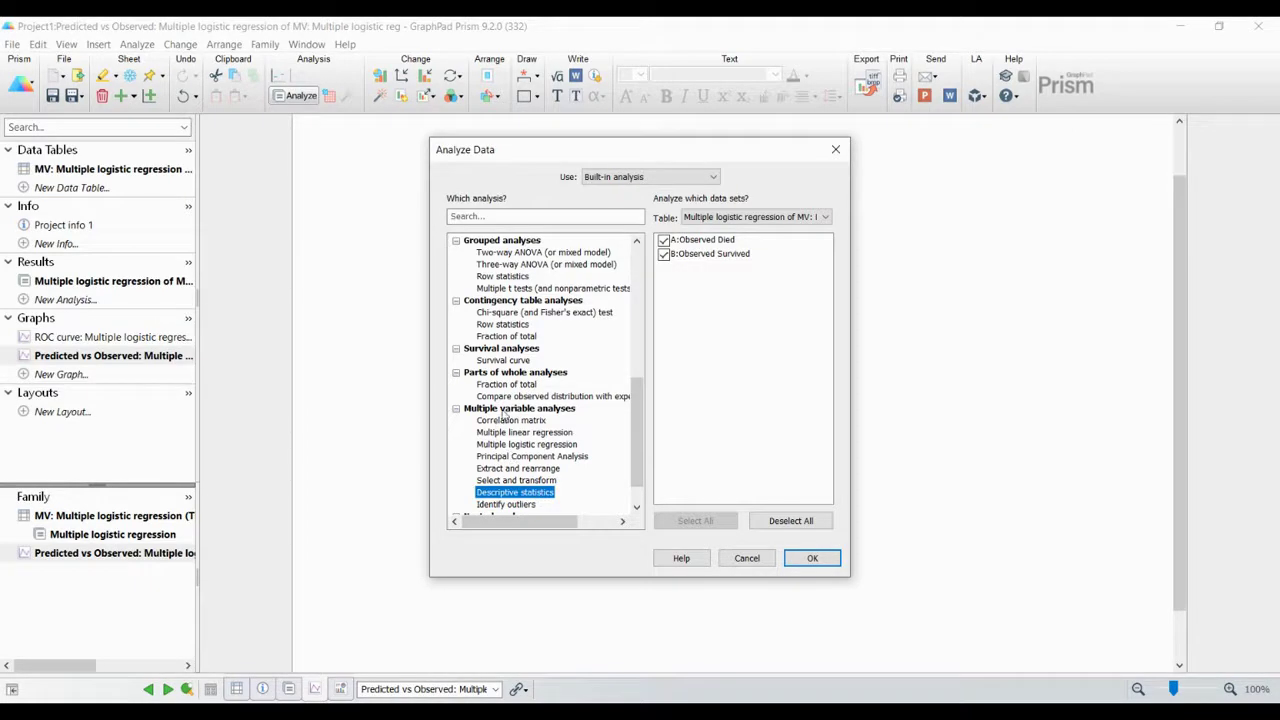
left_click(812, 559)
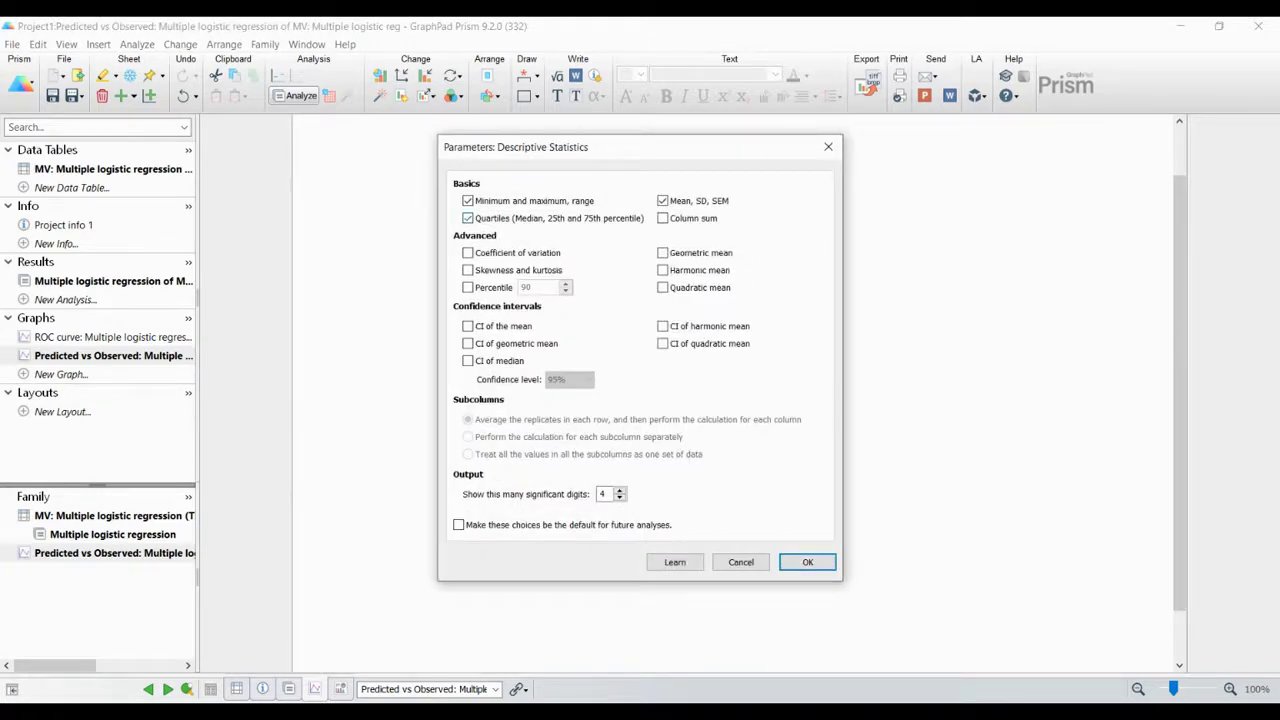
- Include the coefficient of variation, skewness and kurtosis, geometric mean and percentile 95 in the descriptive statistics
left_click(662, 218)
left_click(468, 287)
double_click(530, 287)
type("91")
key("Up")
- Add all five 95% confidence intervals, column sum and quadratic mean with 2 significant digits, and run the descriptive statistics analysis
left_click(468, 326)
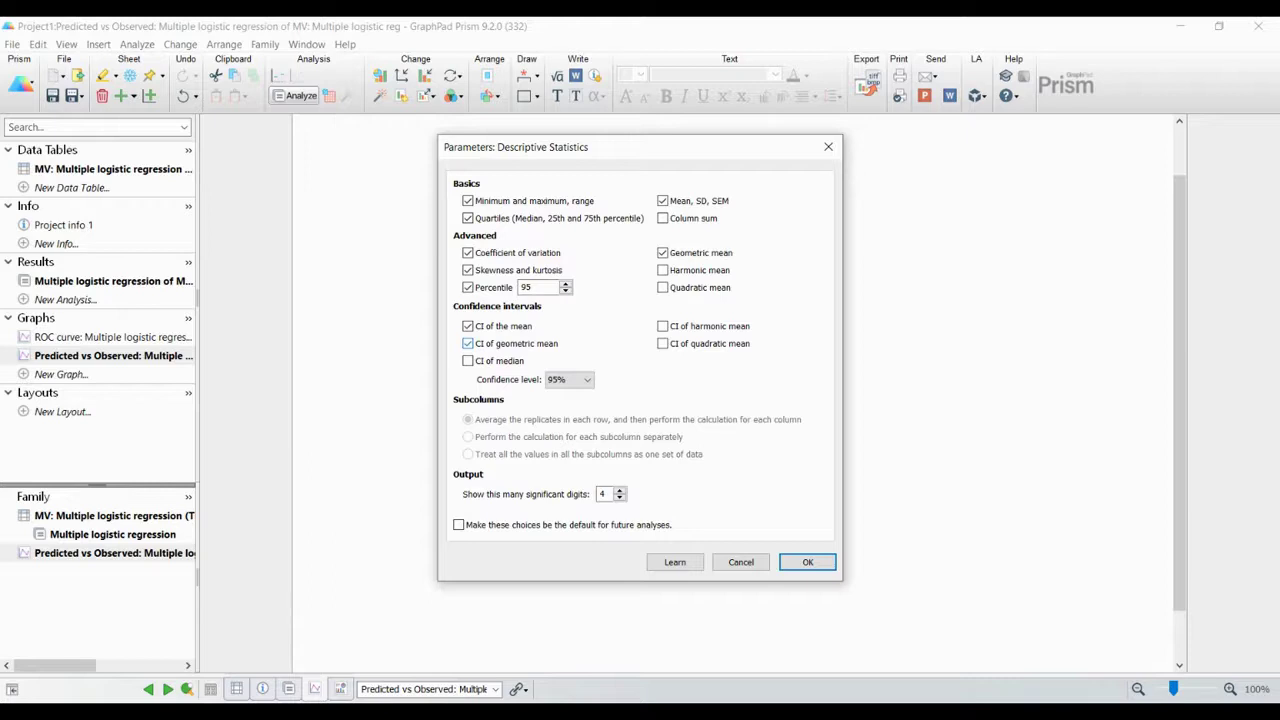
left_click(468, 360)
left_click(662, 326)
key("ctrl+a")
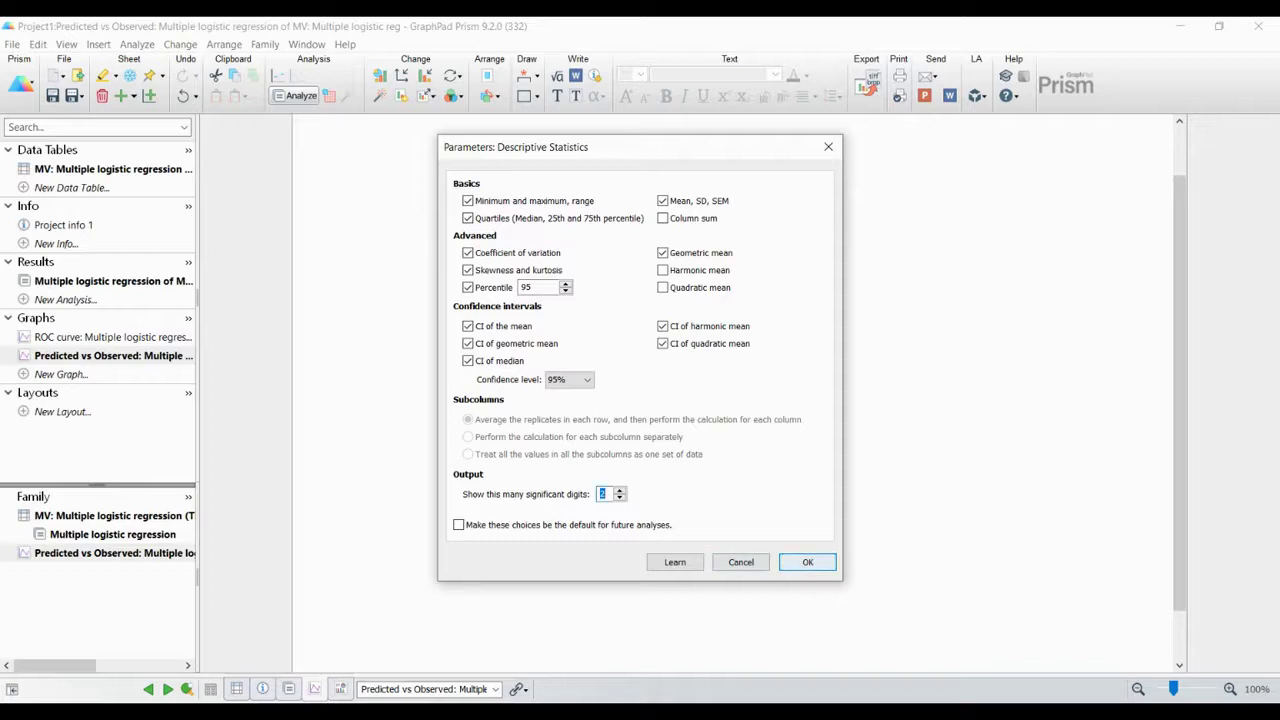
left_click(662, 218)
left_click(662, 287)
left_click(807, 562)
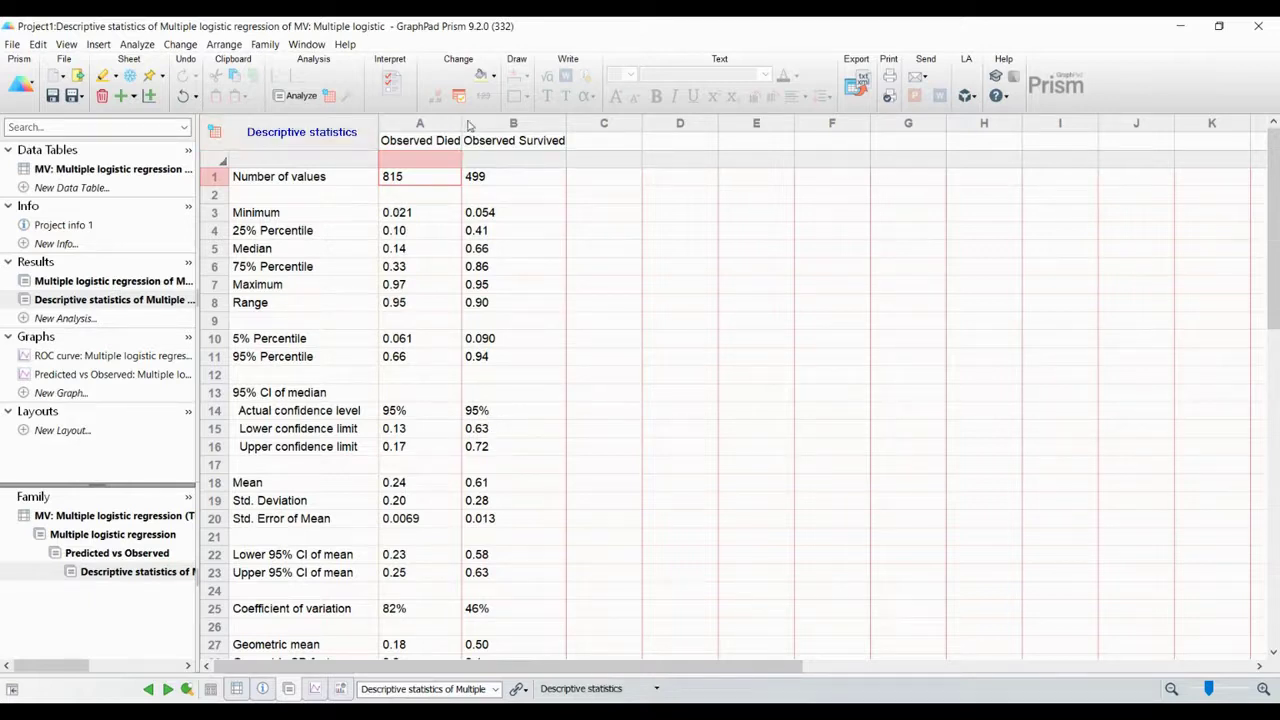
- Widen the Observed Died column and examine the descriptive statistics of both outcome groups
left_click_drag(462, 121, 526, 121)
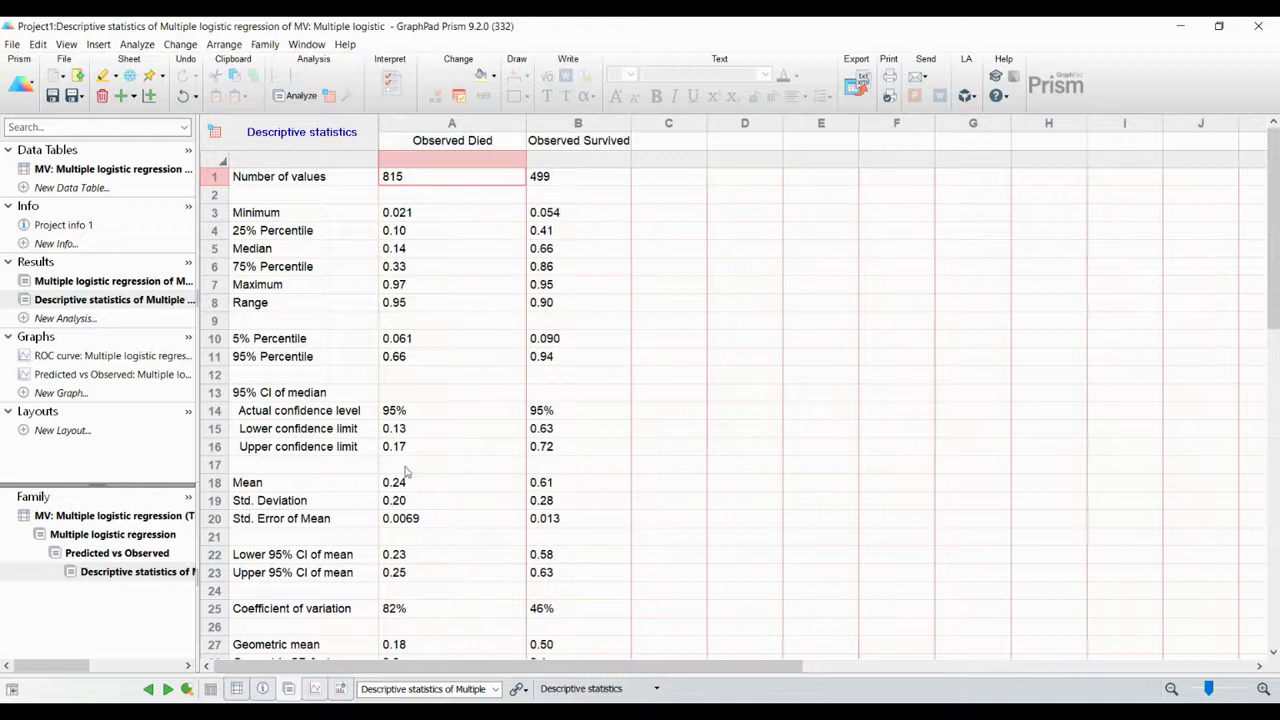
scroll(391, 453, "down", 10)
scroll(391, 453, "down", 3)
scroll(391, 452, "up", 14)
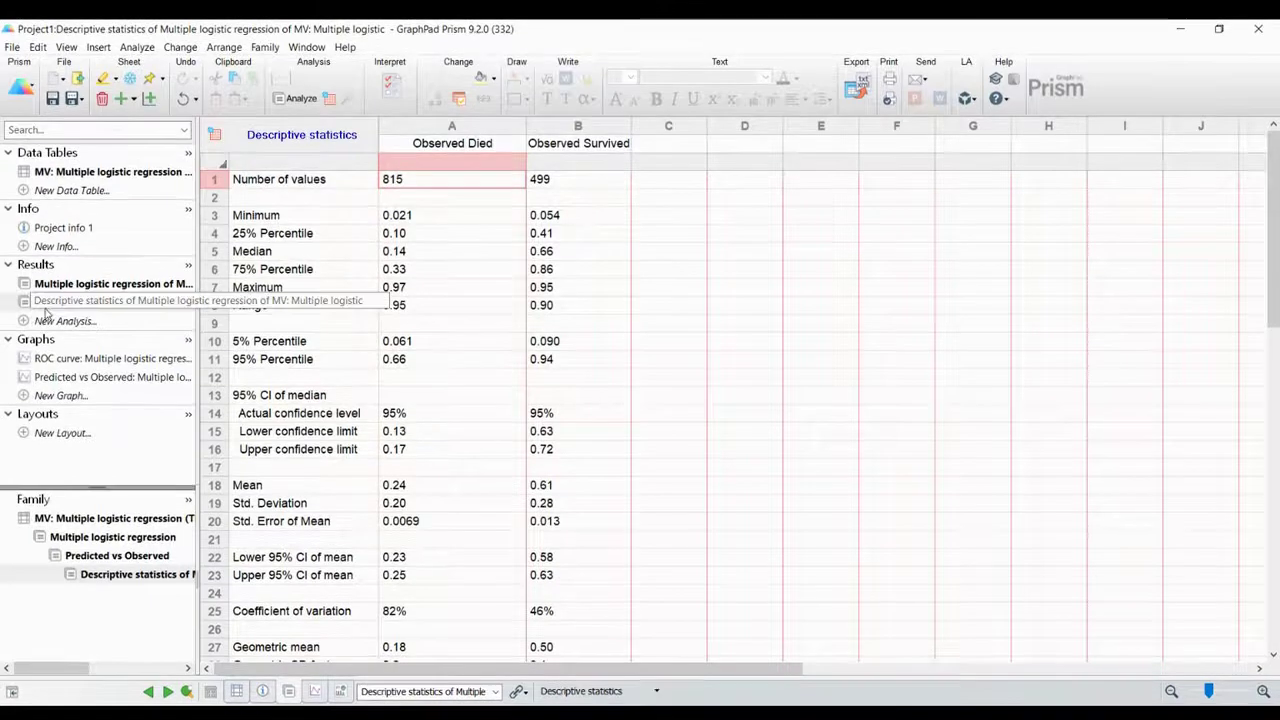
mouse_move(56, 310)
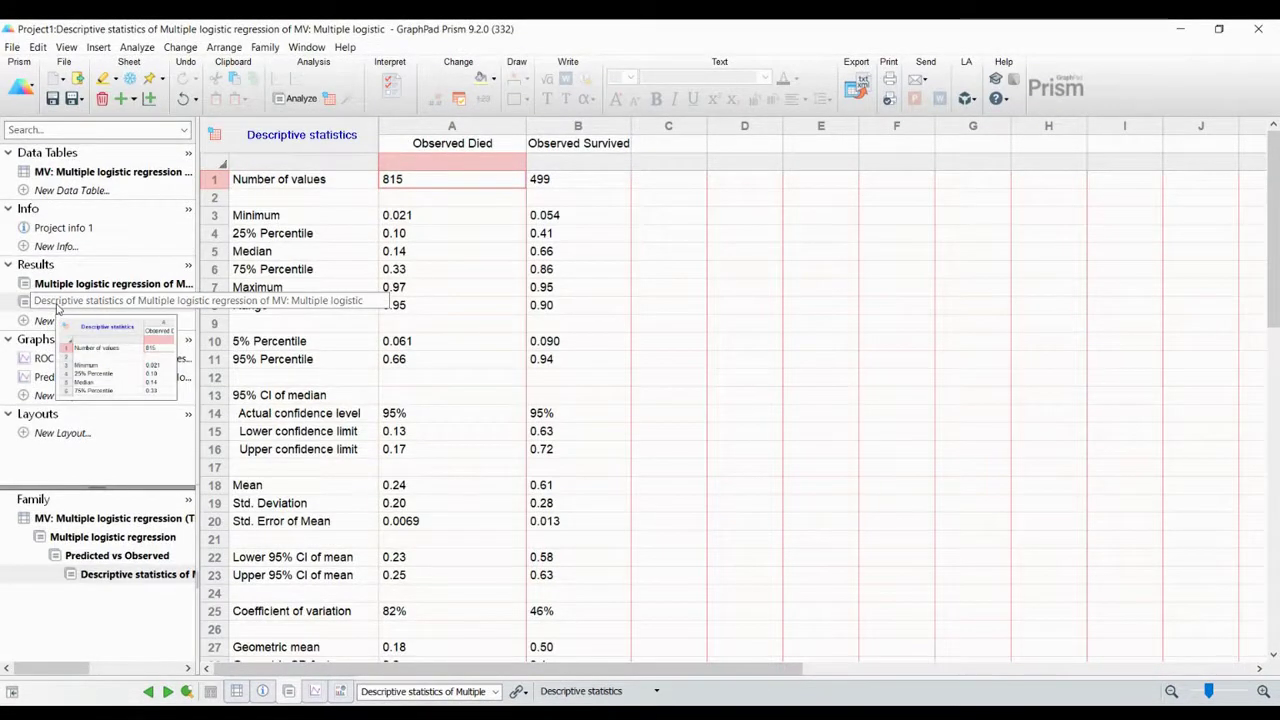
left_click(57, 304)
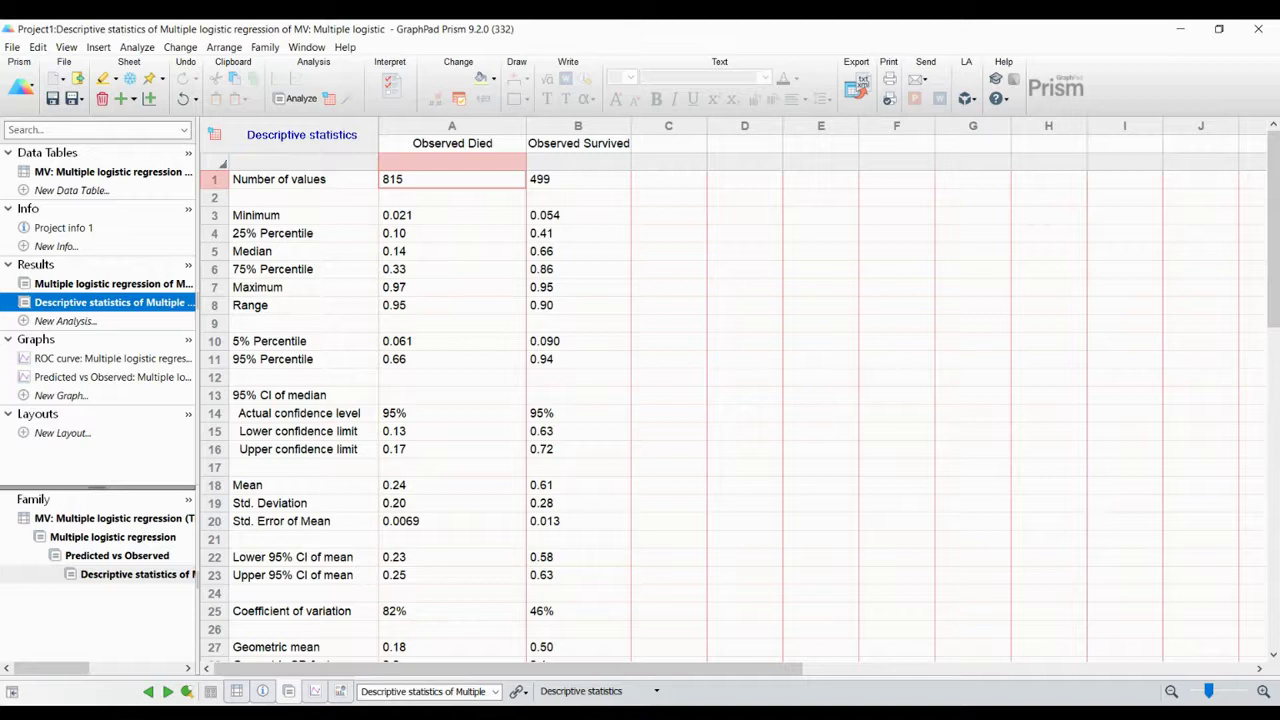
left_click(487, 328)
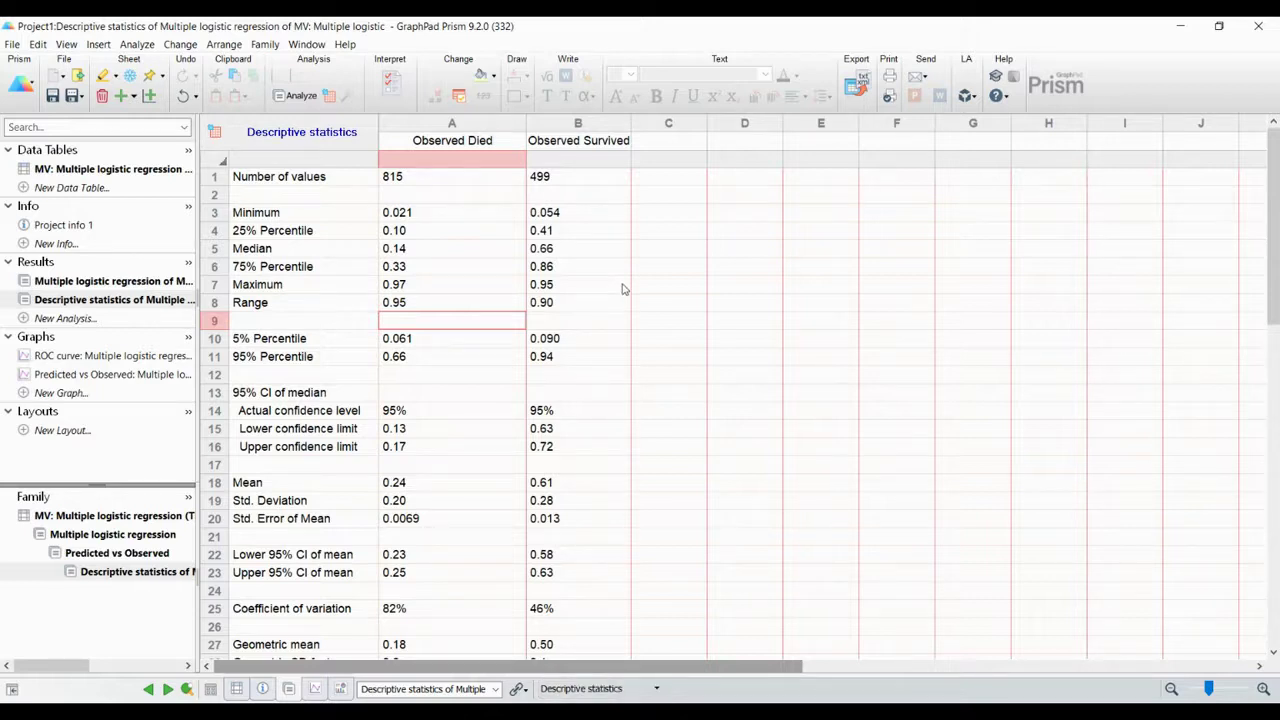
- Review the linked family sheets from the Titanic data table through the regression results and Predicted vs Observed table to the descriptive statistics
left_click(49, 522)
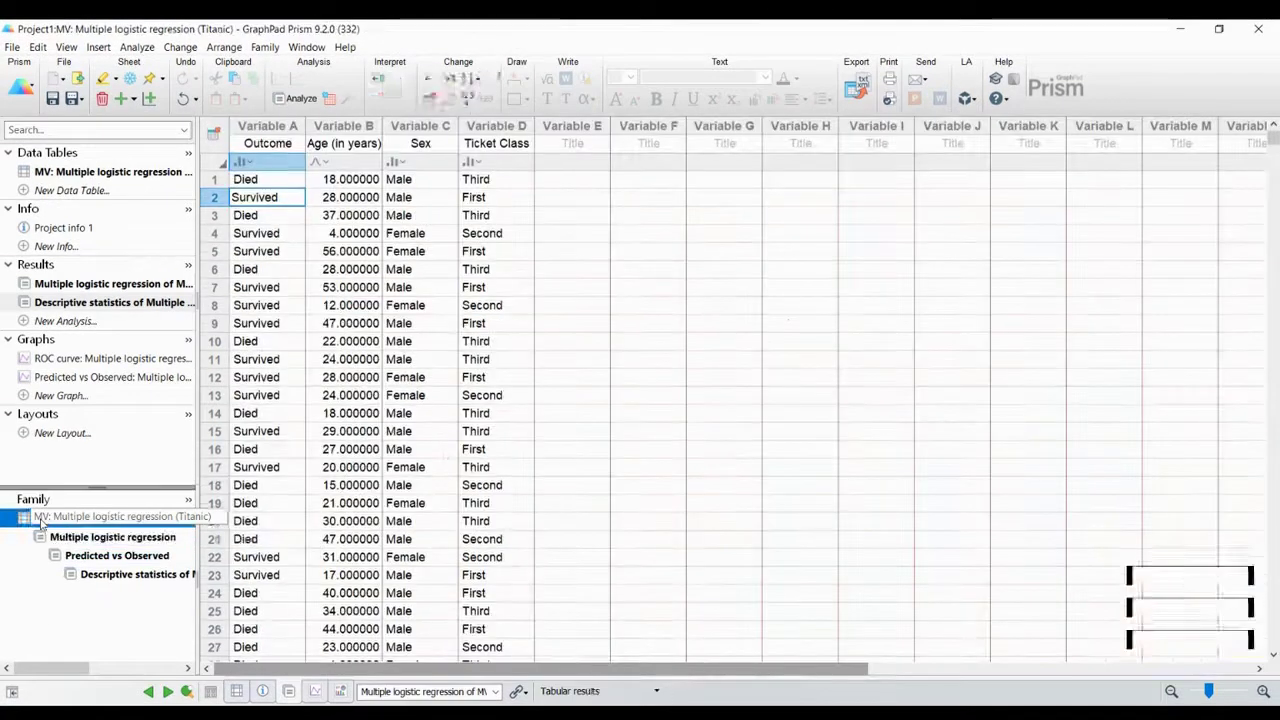
mouse_move(100, 522)
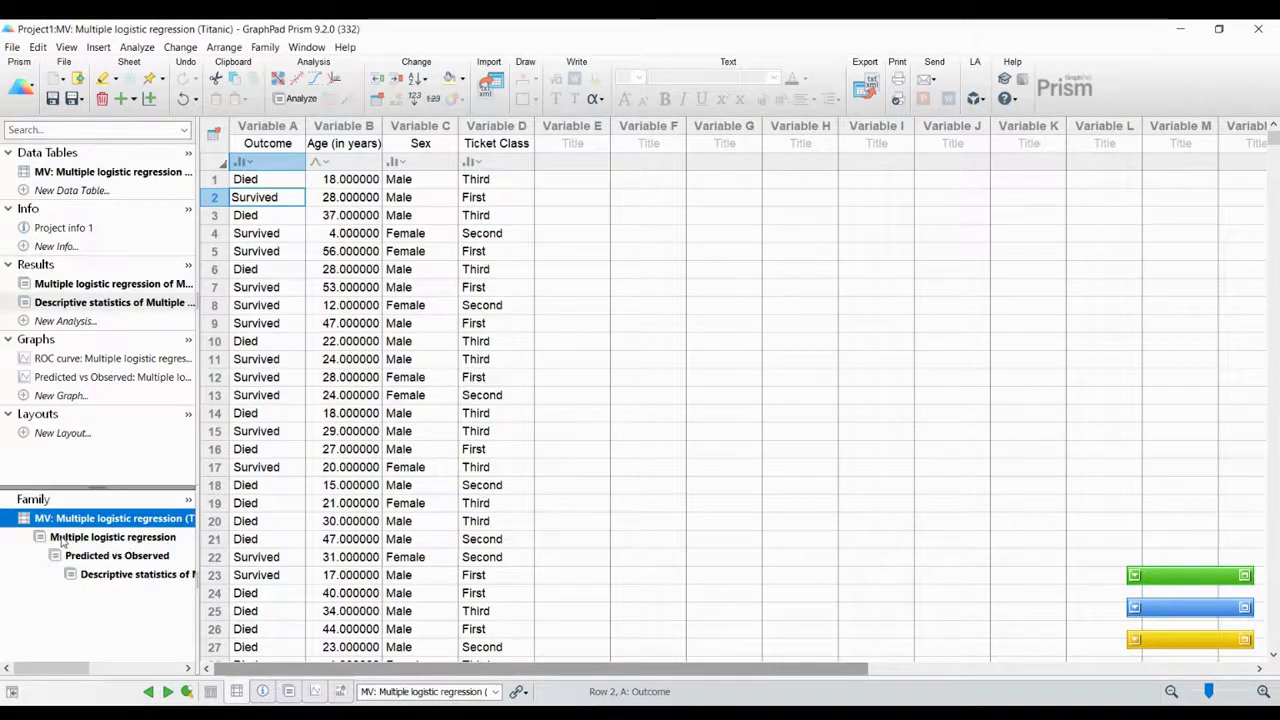
left_click(62, 539)
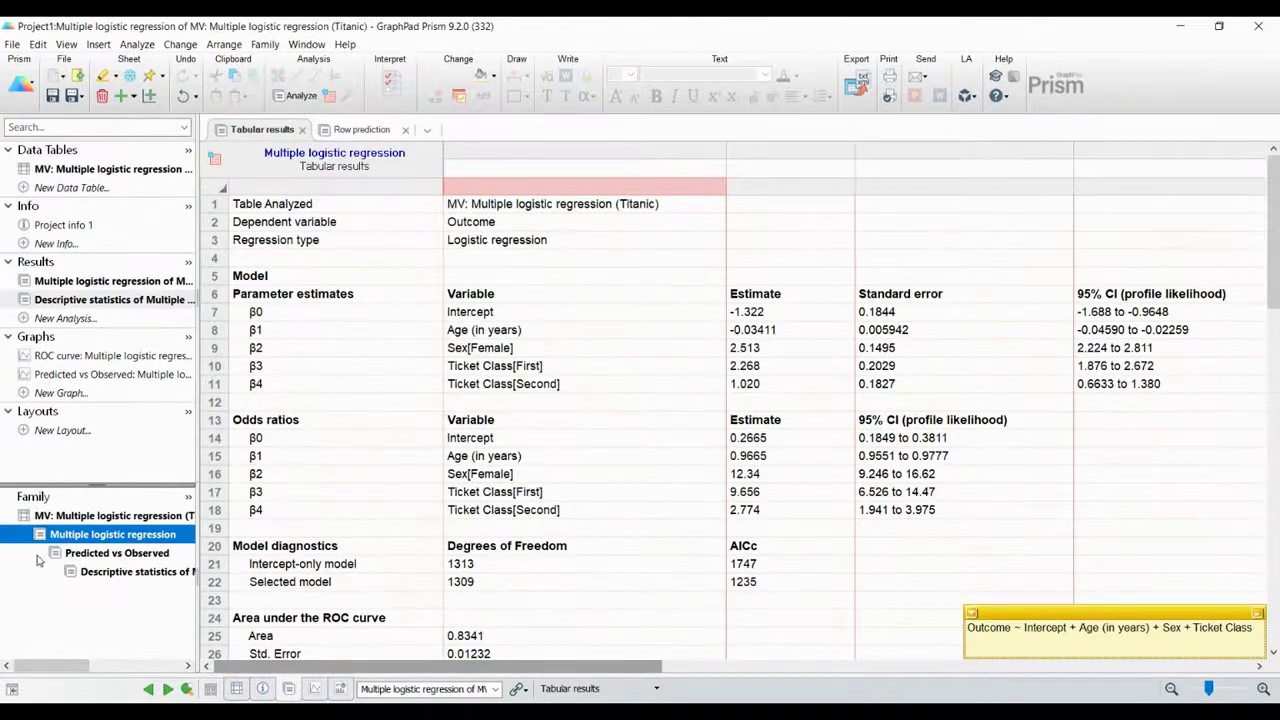
left_click(88, 558)
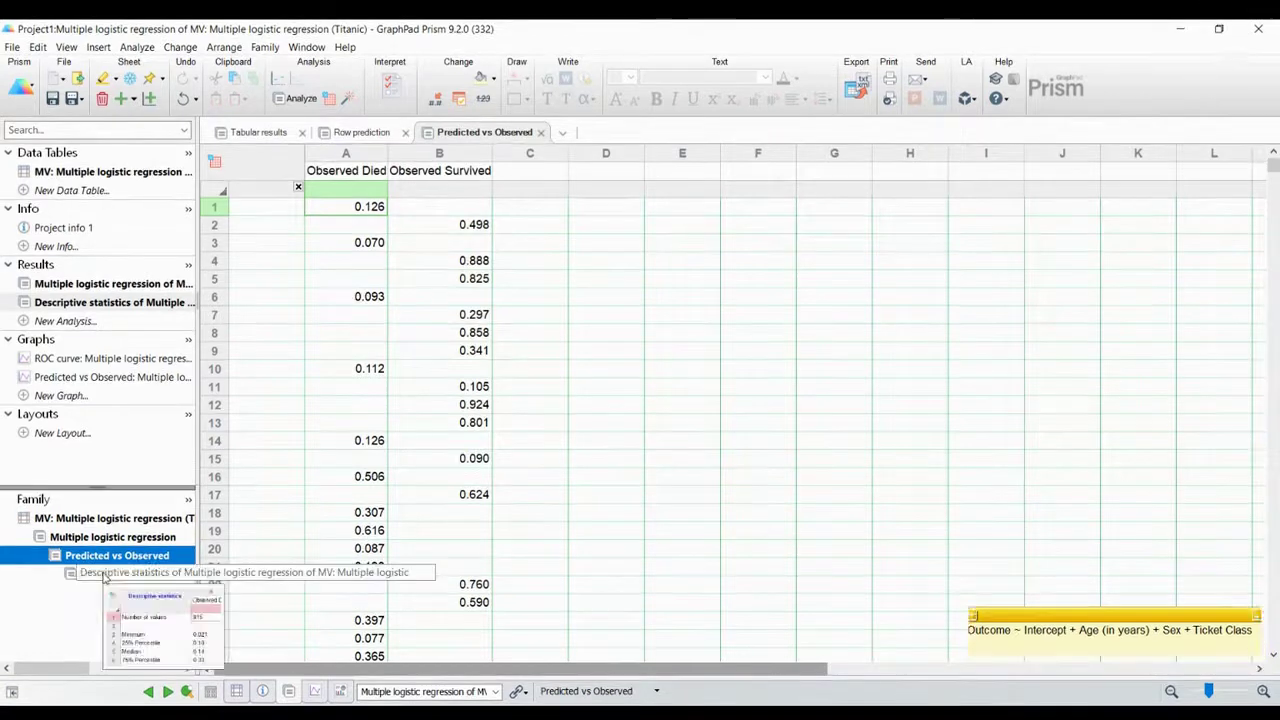
left_click(88, 571)
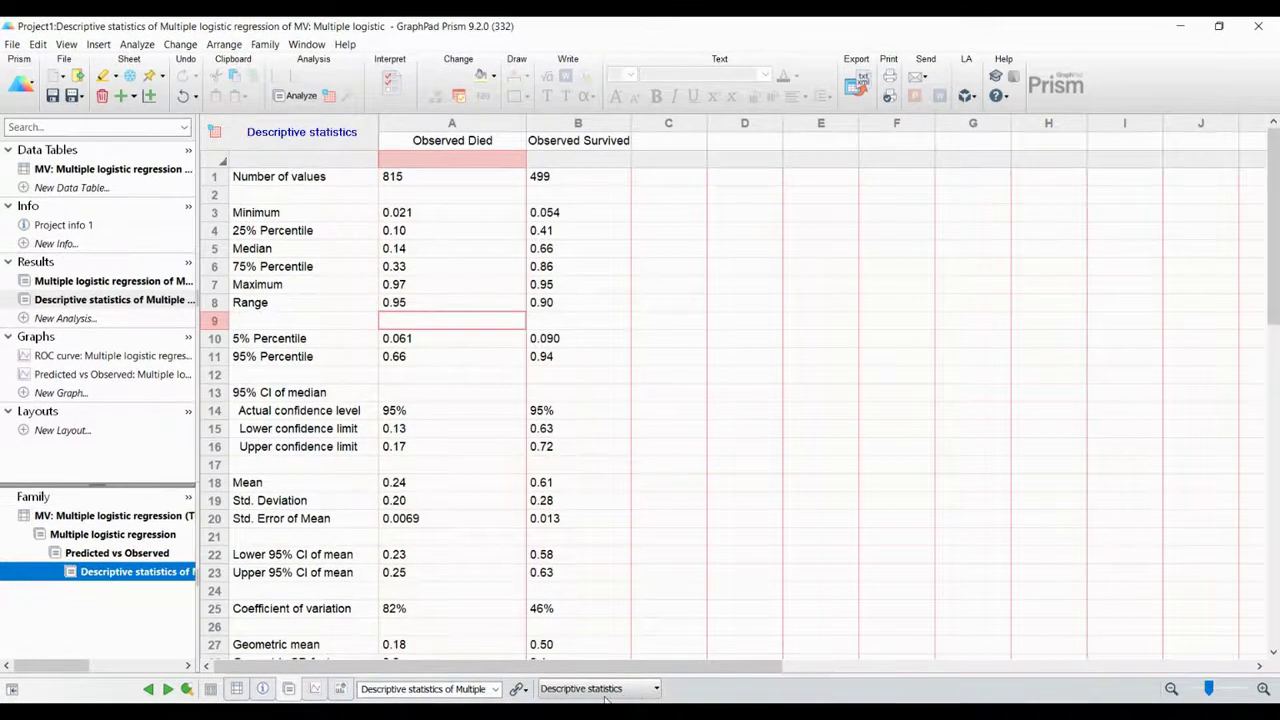
left_click(424, 689)
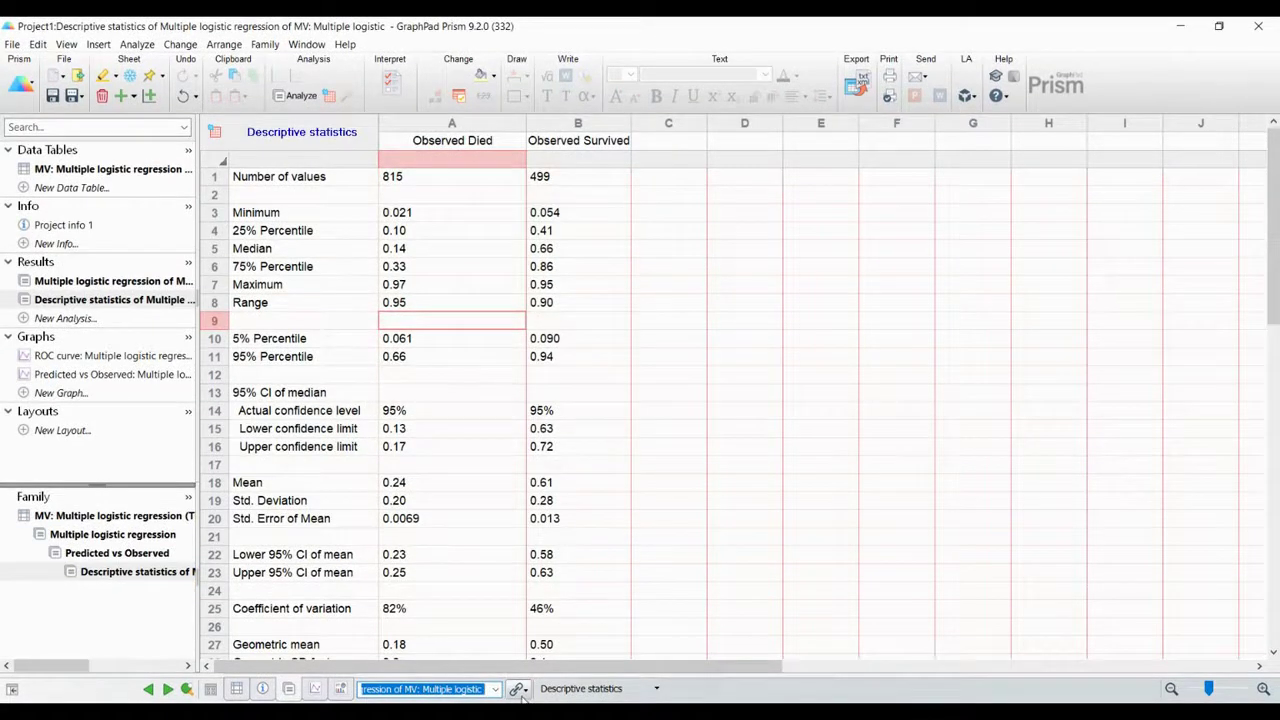
left_click(668, 464)
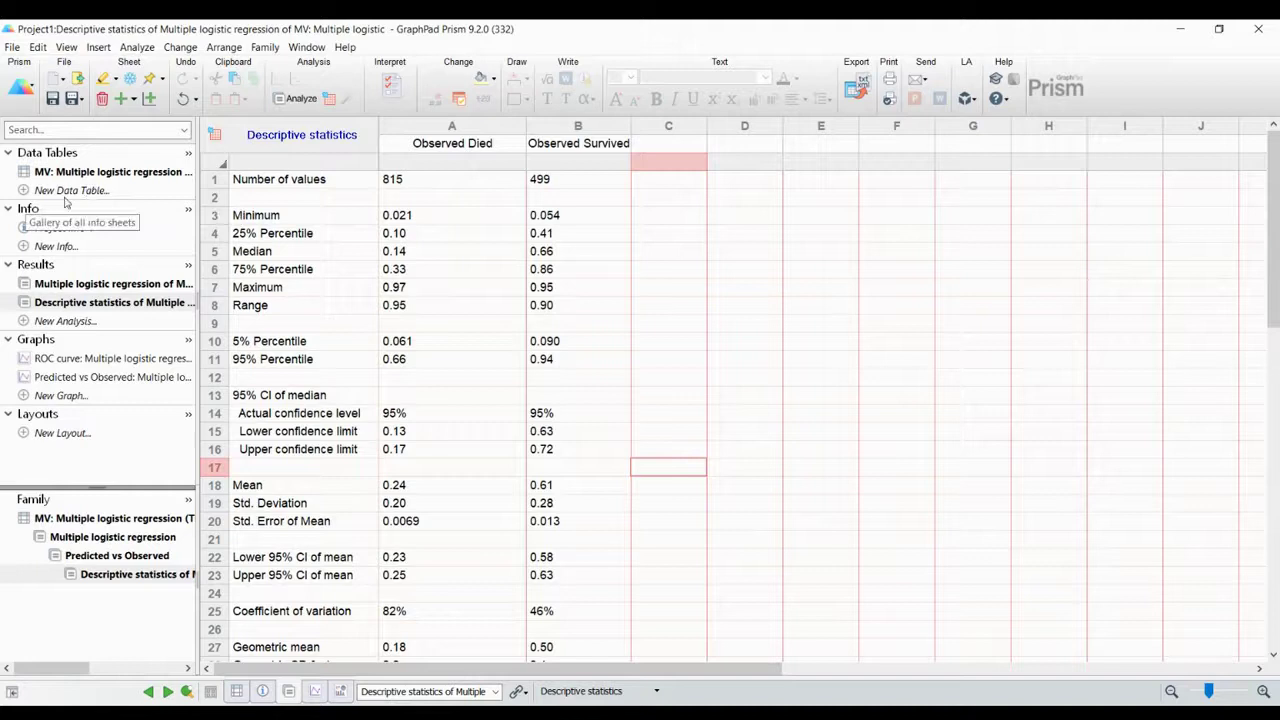
left_click(28, 192)
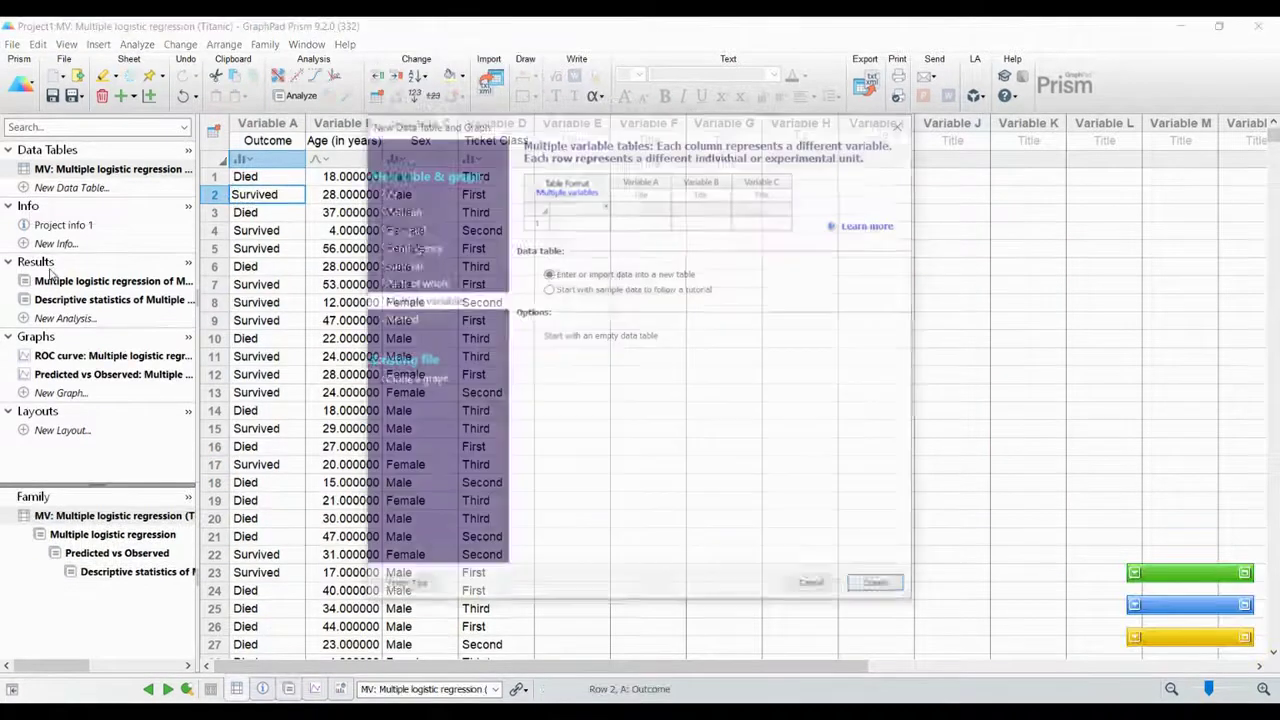
left_click(898, 126)
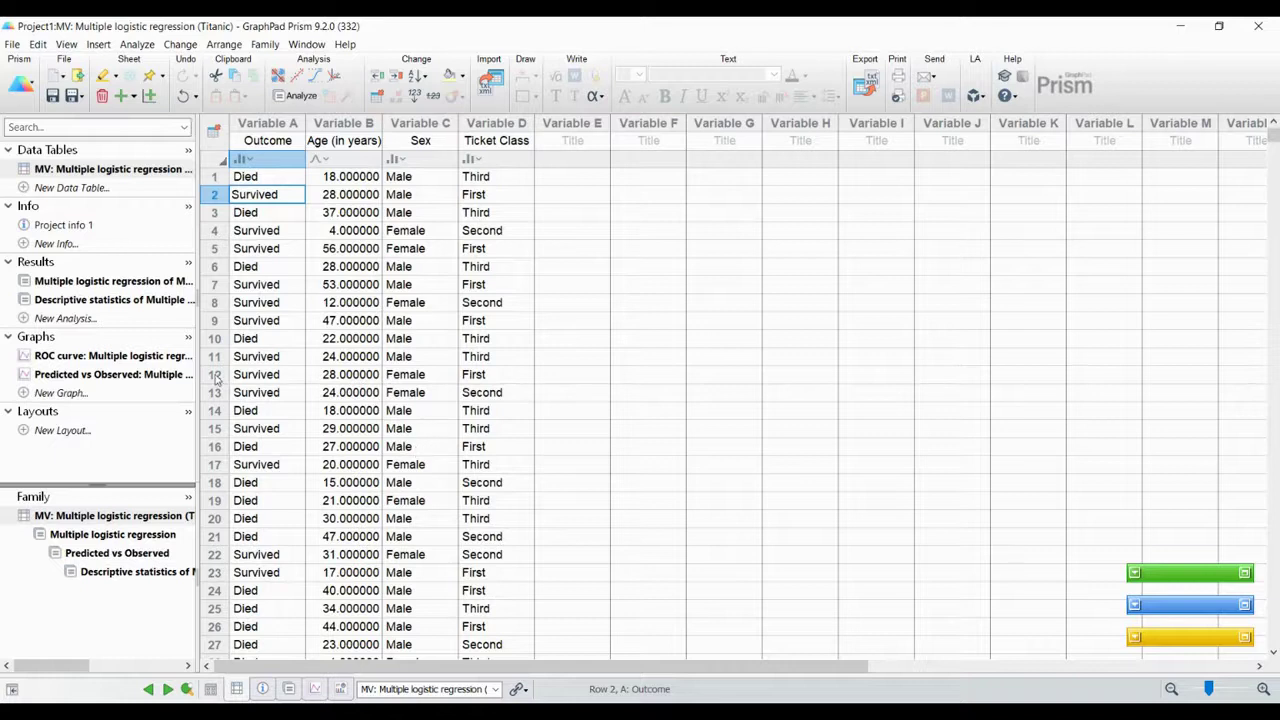
- Run a principal component analysis on the Titanic data table, keeping Age (in years) as the continuous variable
left_click(298, 98)
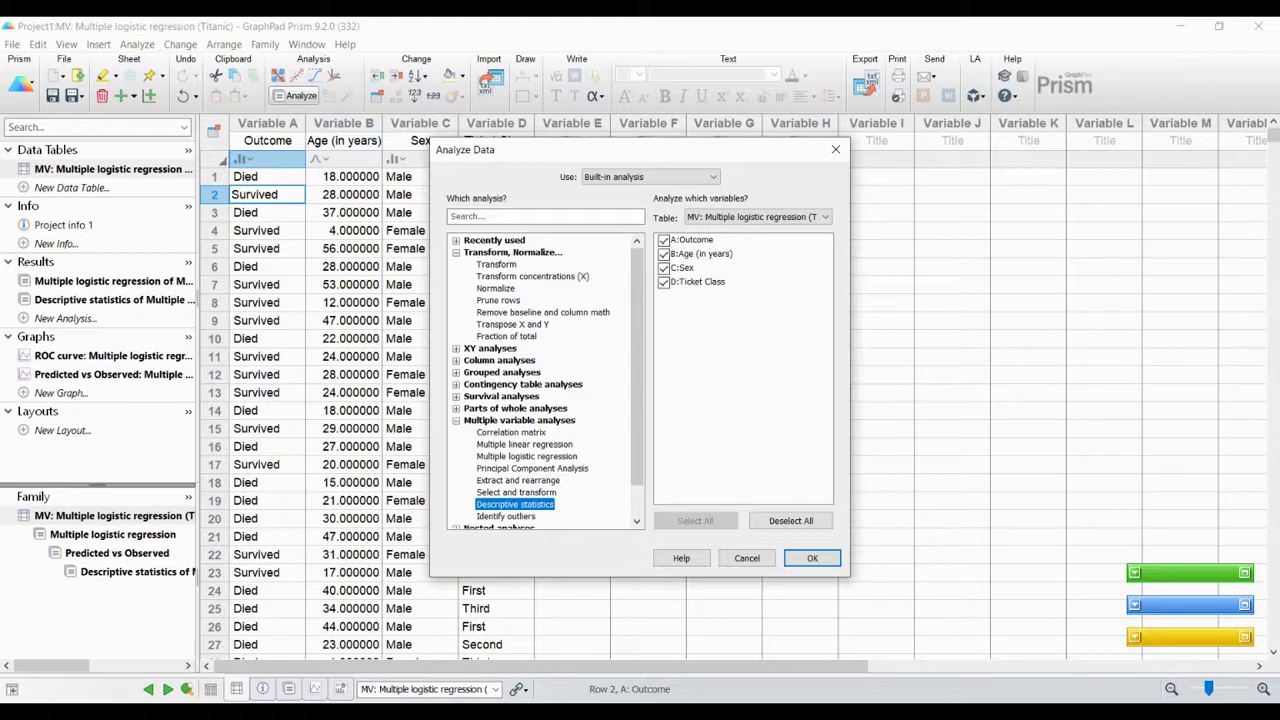
left_click(456, 408)
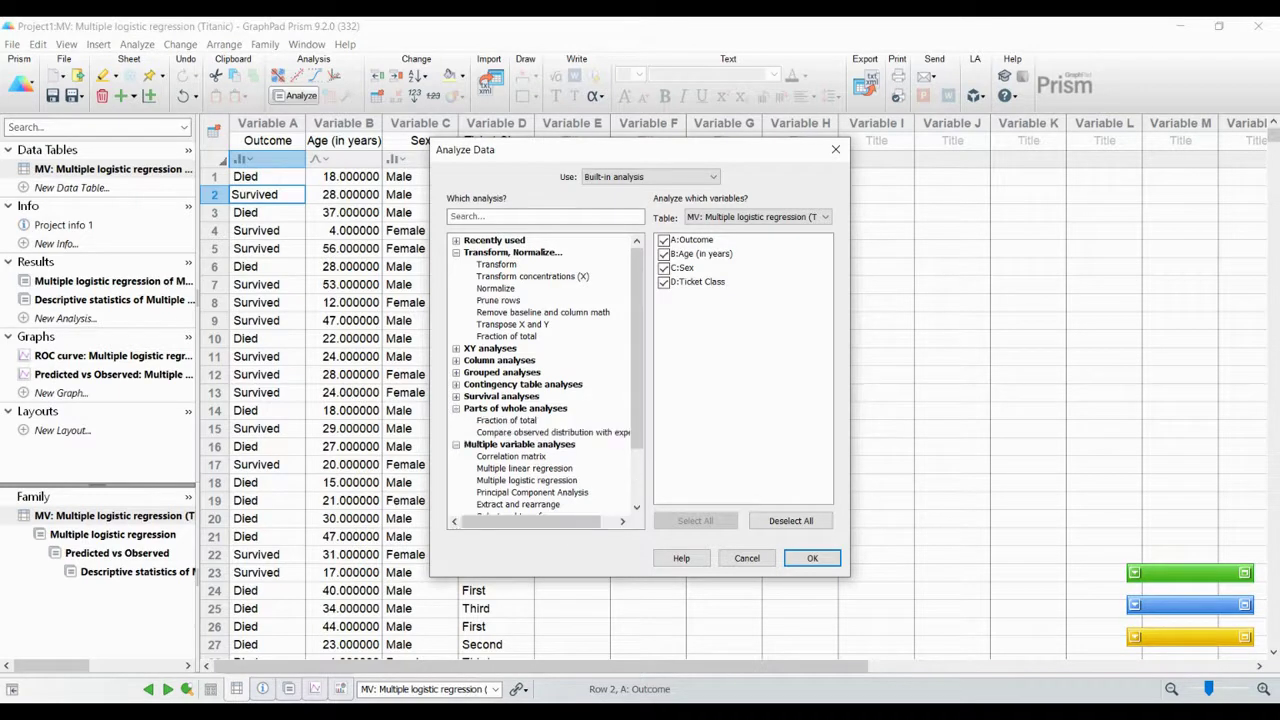
scroll(540, 420, "down", 2)
left_click(514, 456)
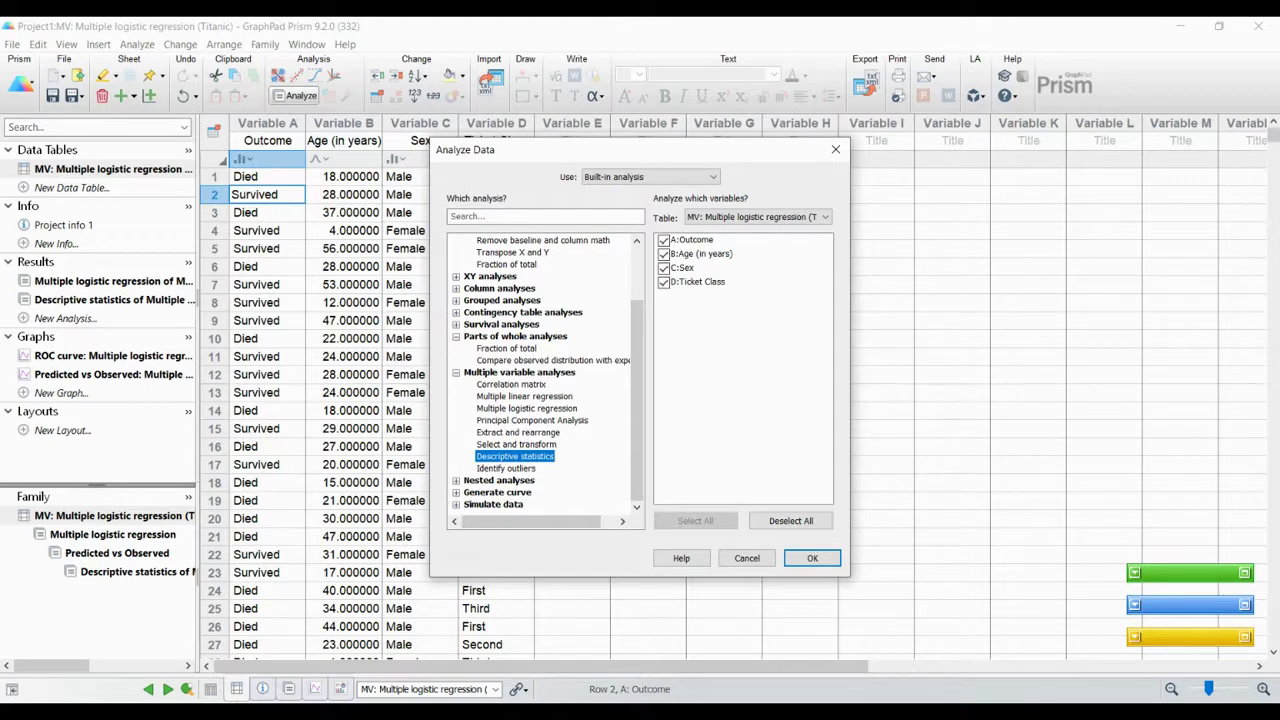
left_click(532, 420)
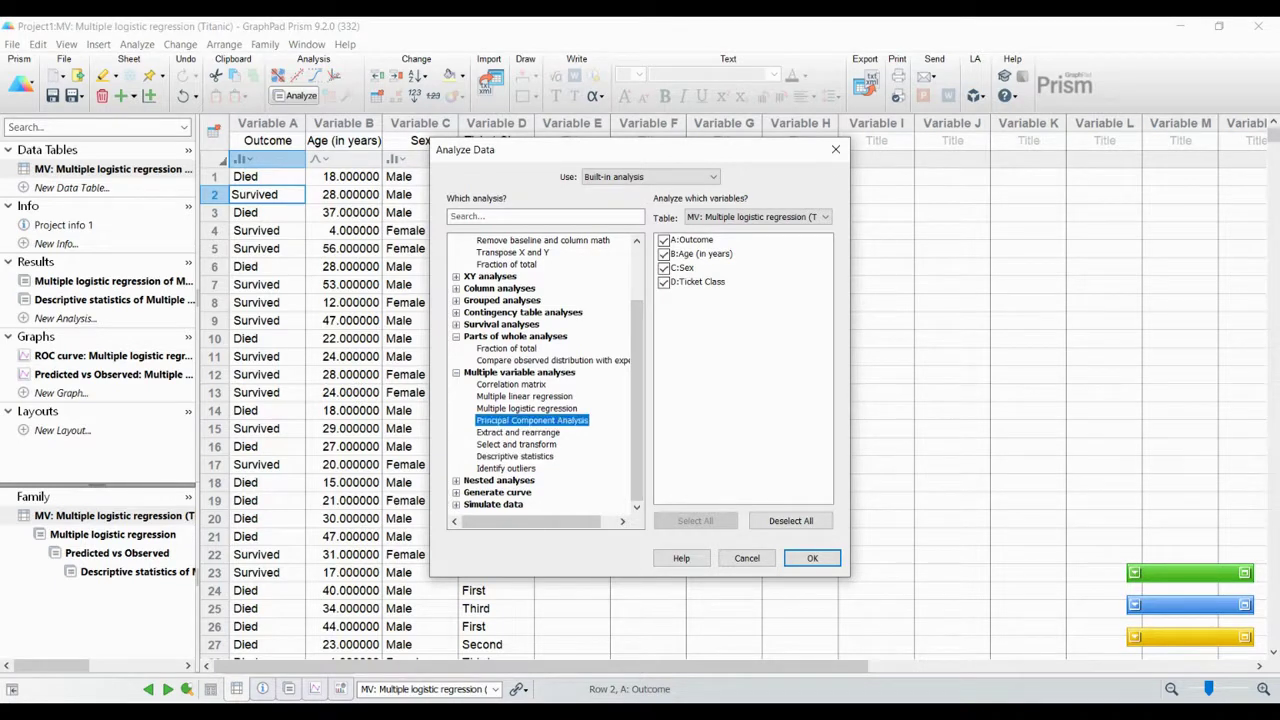
left_click(812, 558)
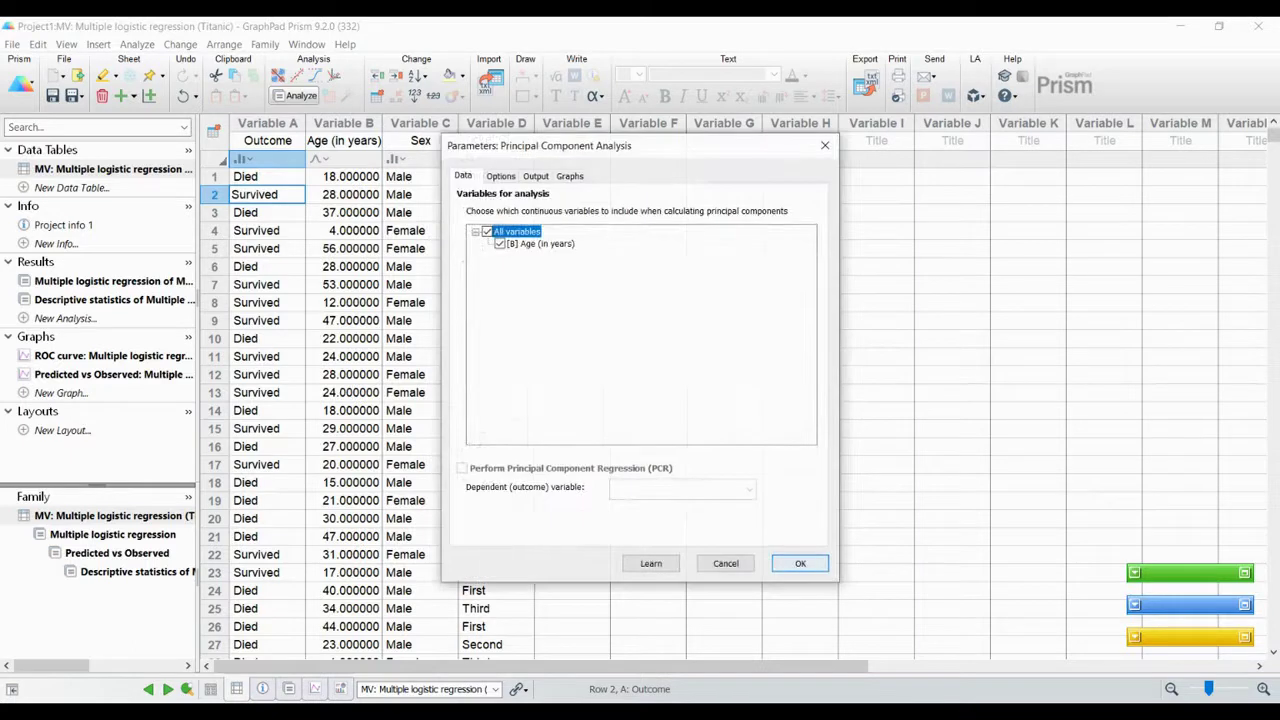
left_click(794, 566)
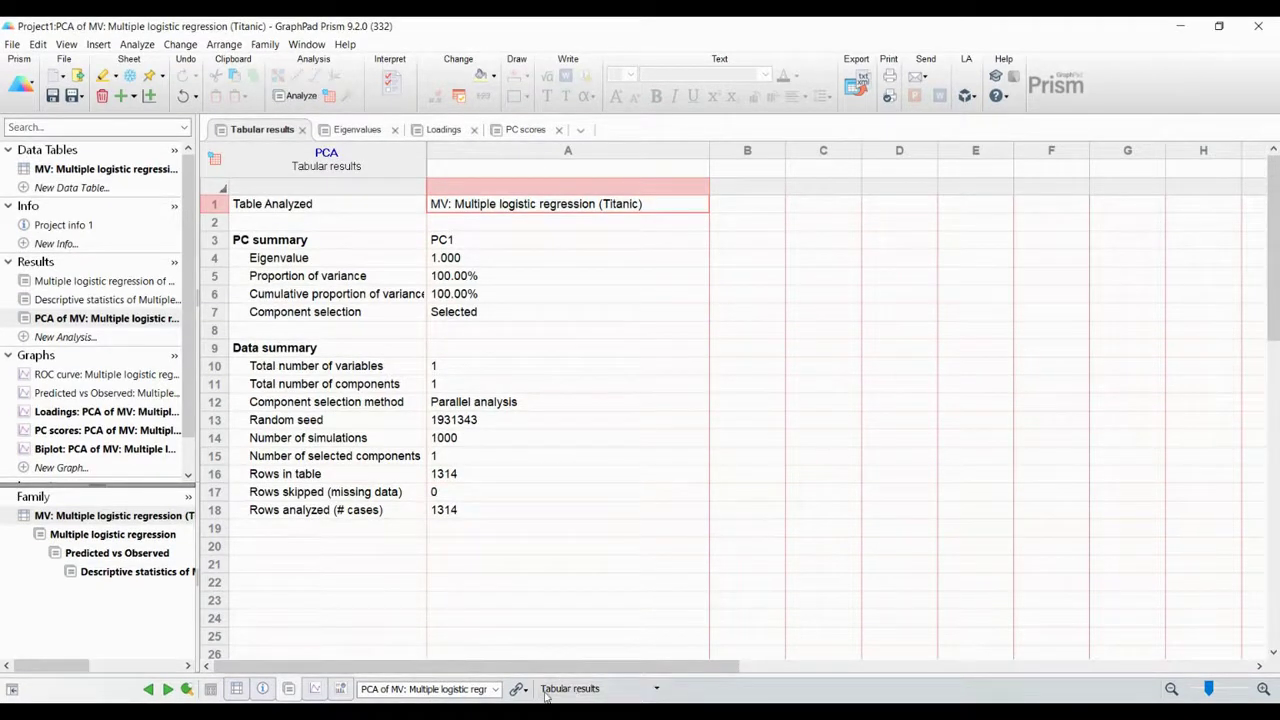
- Return to the multiple logistic regression's tabular results and review the parameter estimates and odds ratios with the interpretation checklist
left_click(92, 534)
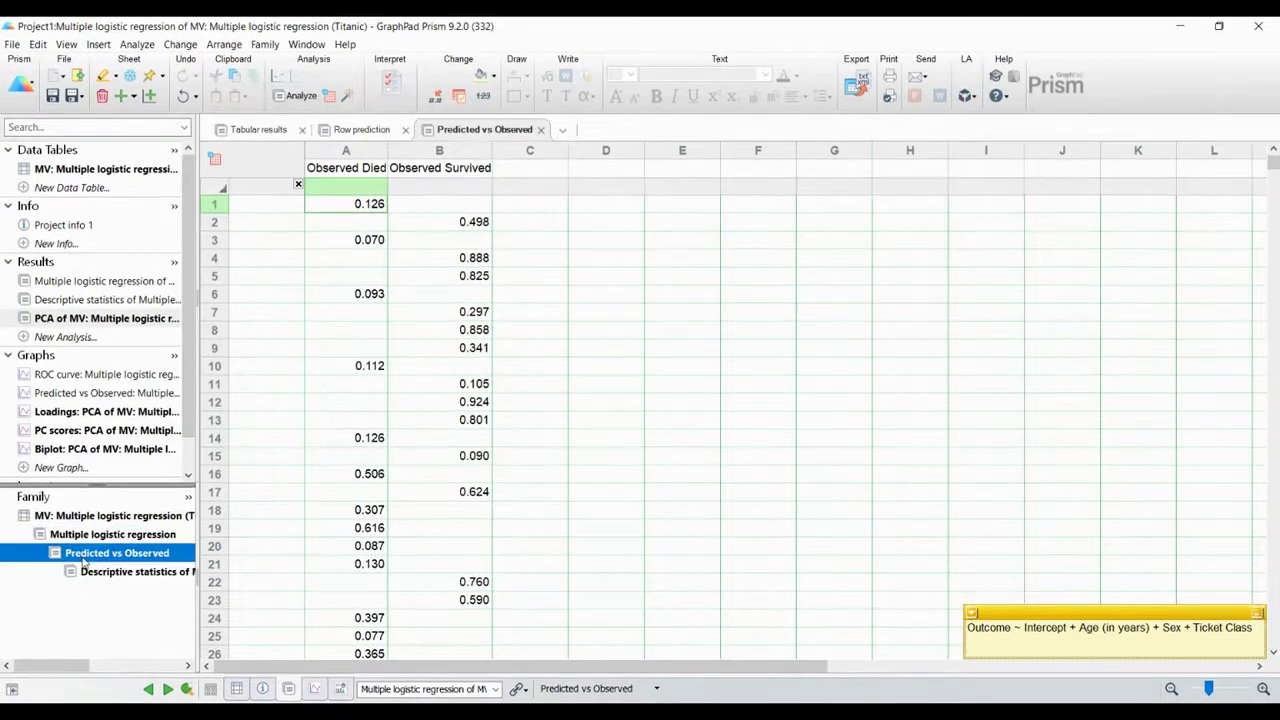
left_click(258, 129)
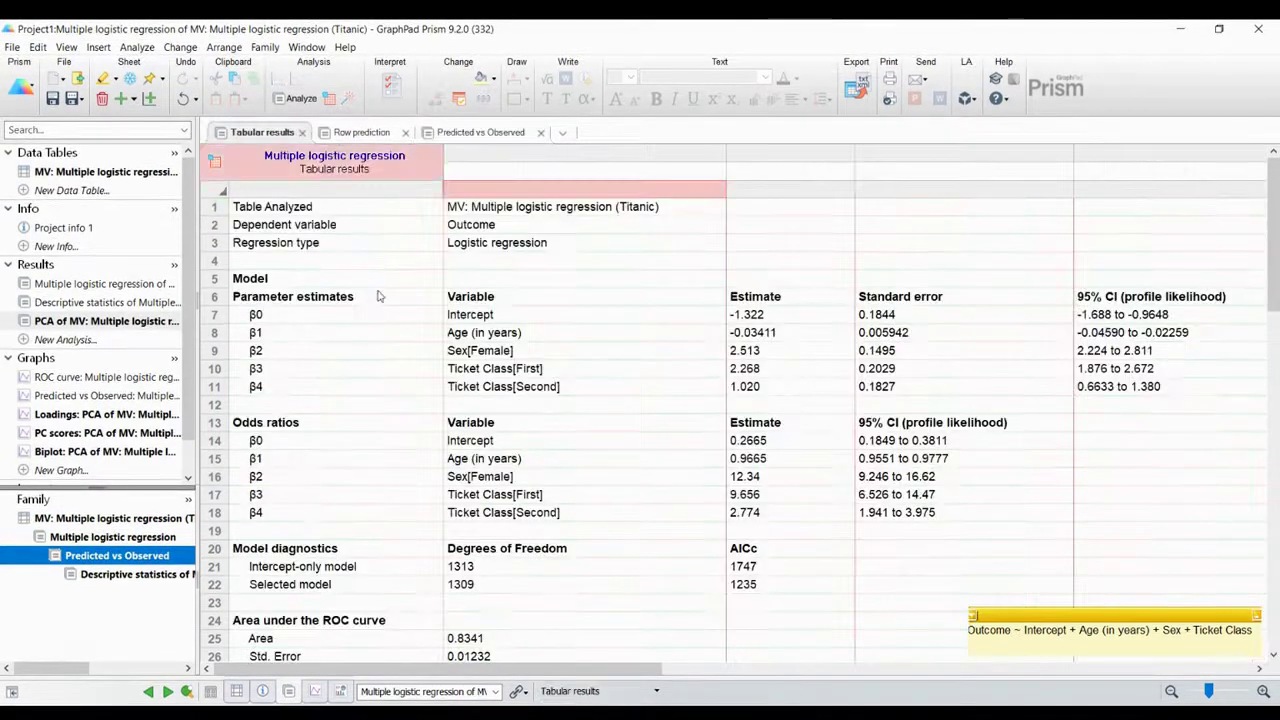
left_click(378, 279)
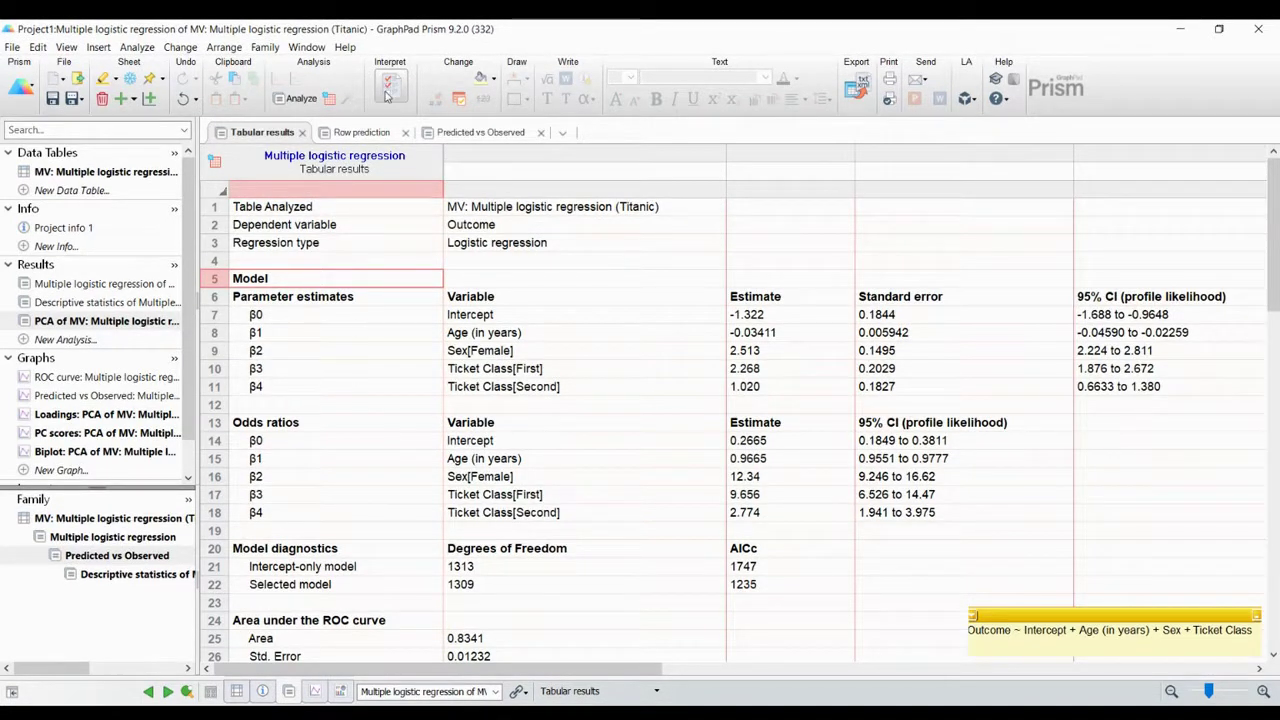
left_click(387, 93)
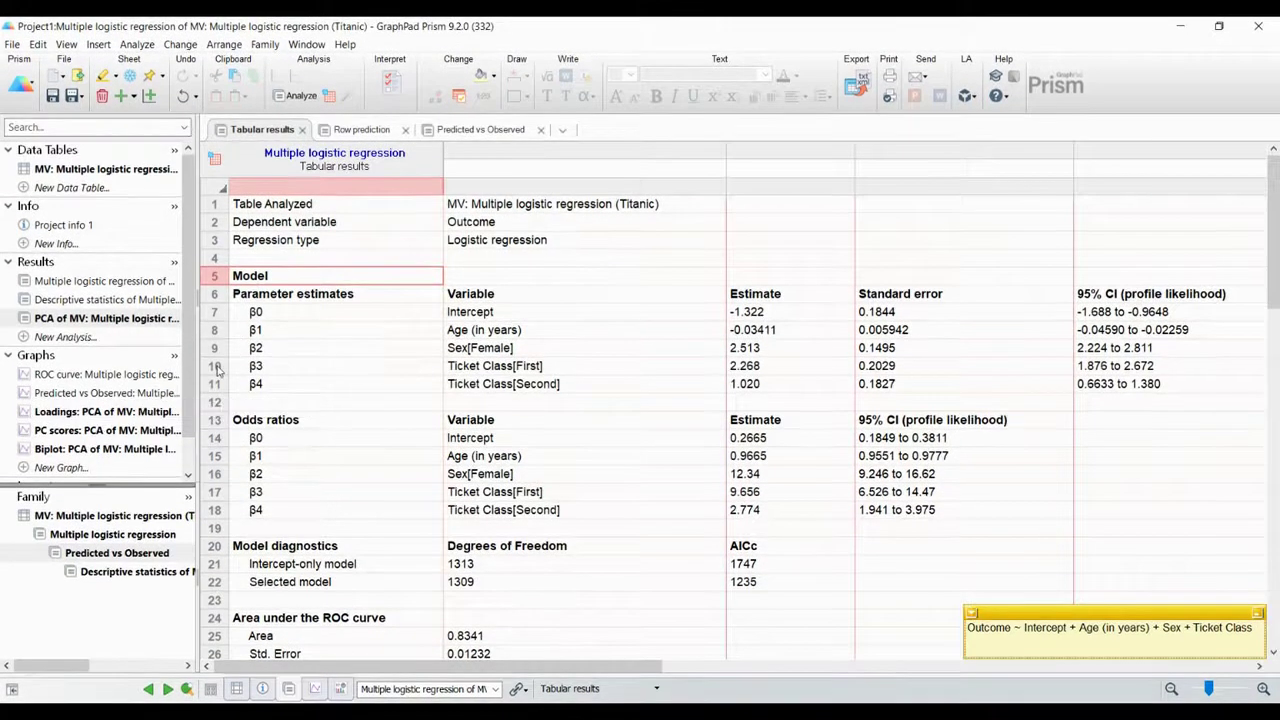
- Open the ROC curve graph of the multiple logistic regression
left_click(146, 380)
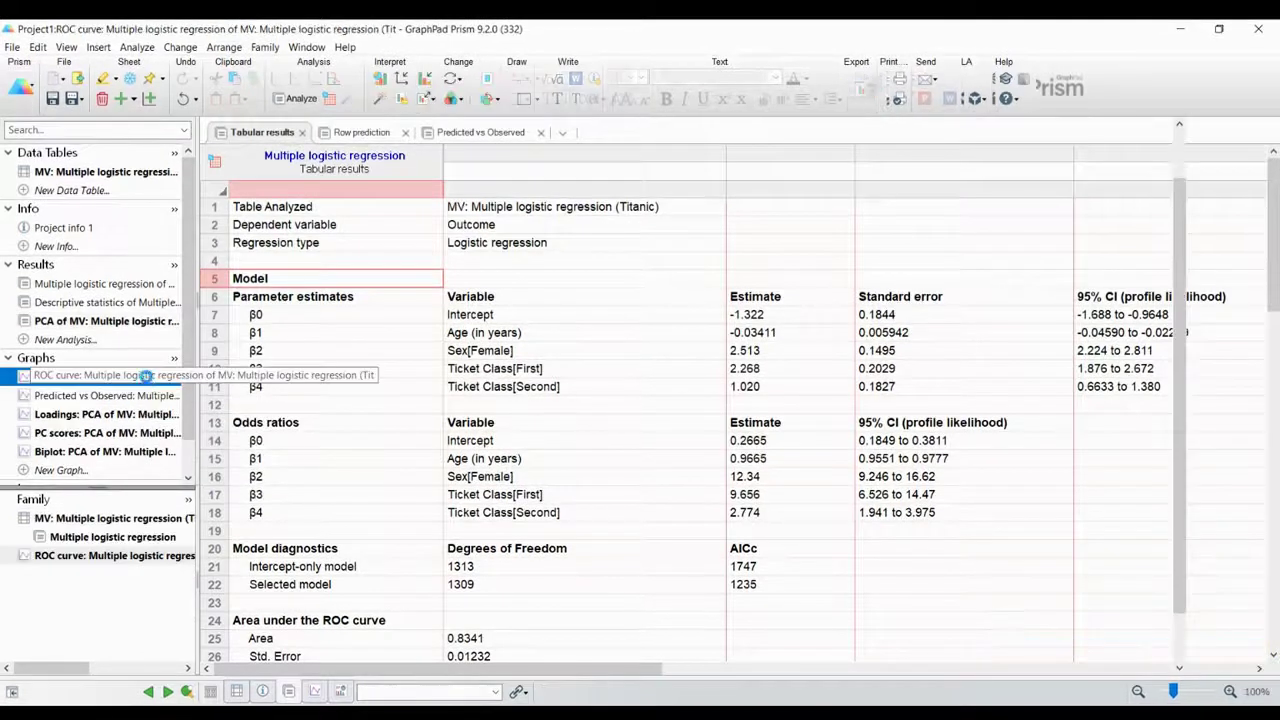